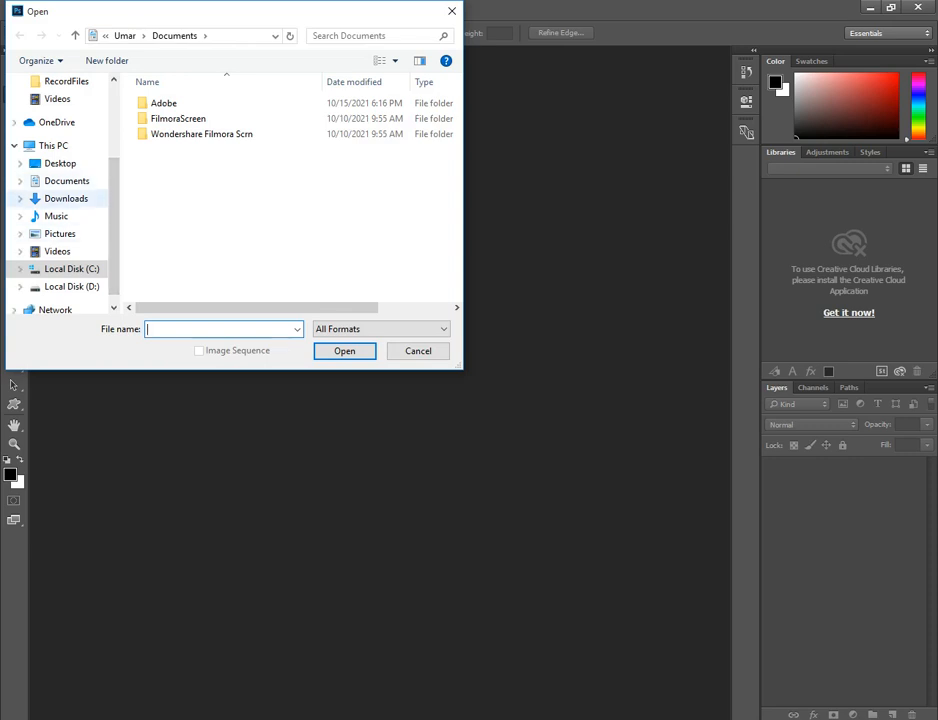
Step: Open the photo P1050324 from the Desktop folder
click(60, 163)
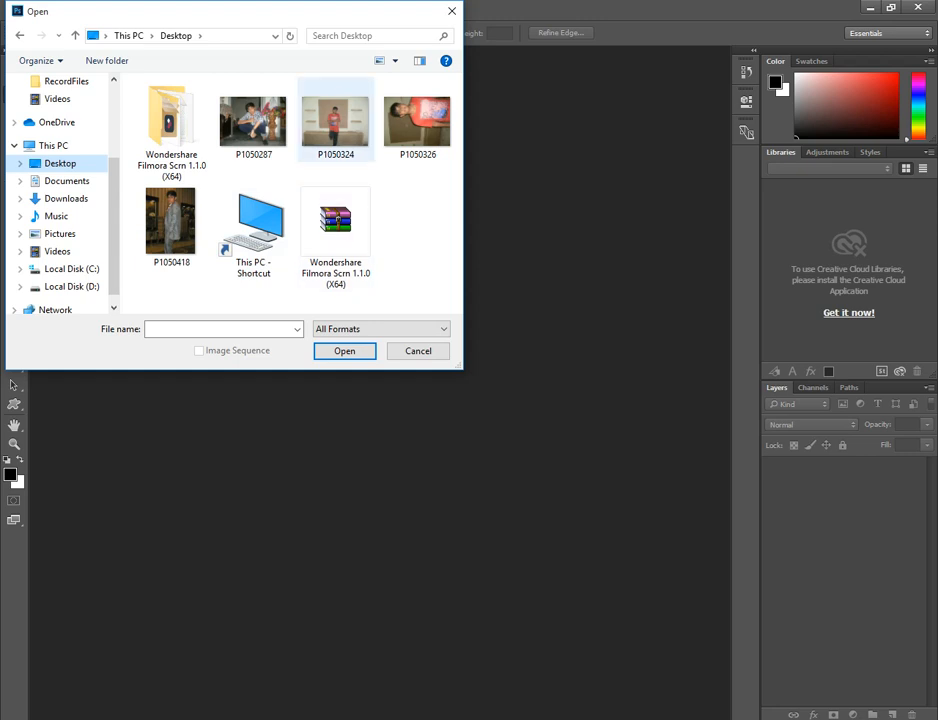
key(Escape)
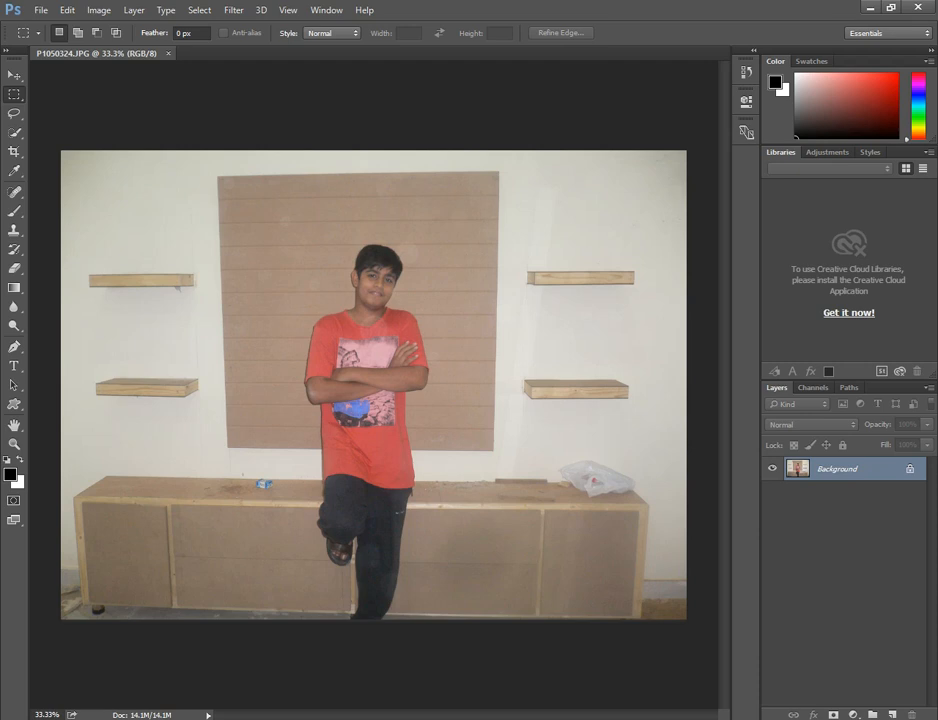
Step: Open the tree-lined road picture 1223045.jpg from the Downloads folder as a second document
key(ctrl+o)
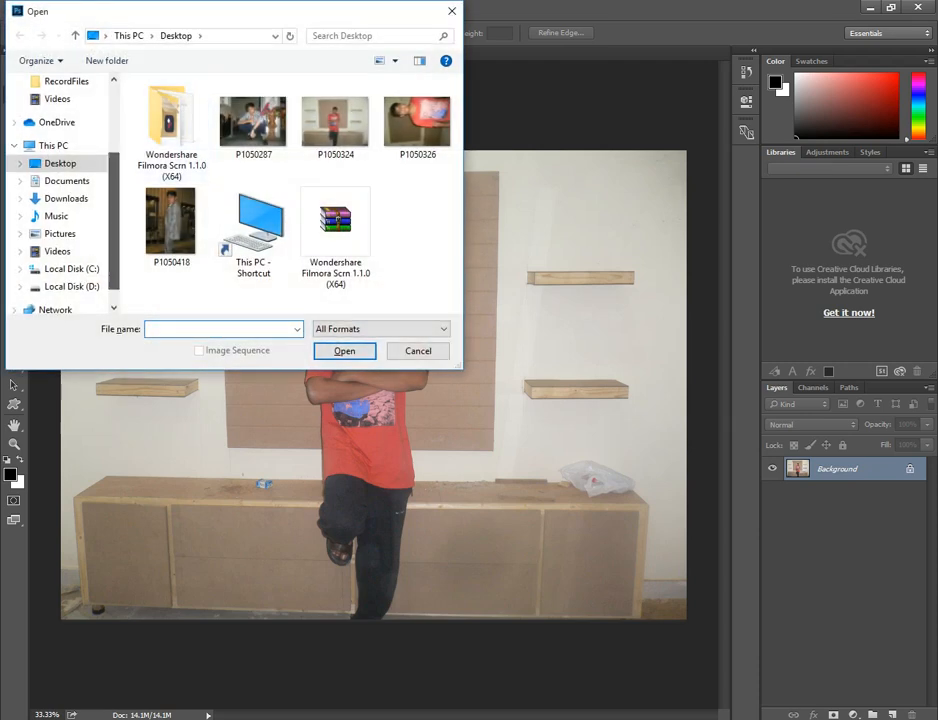
scroll(56, 180, up, 3)
click(66, 122)
double_click(171, 127)
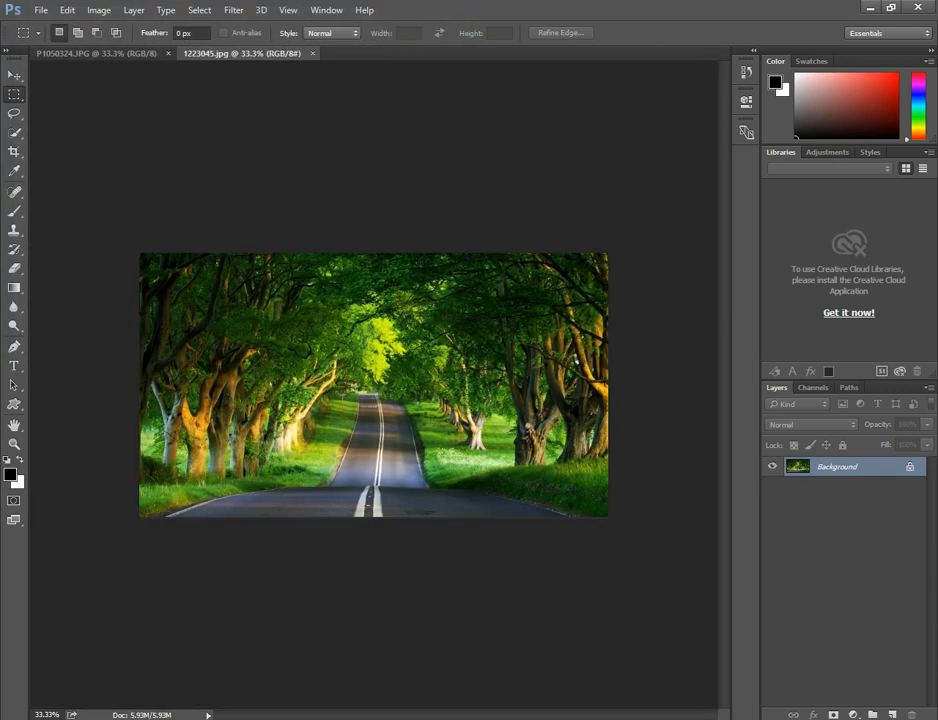
key(ctrl+plus)
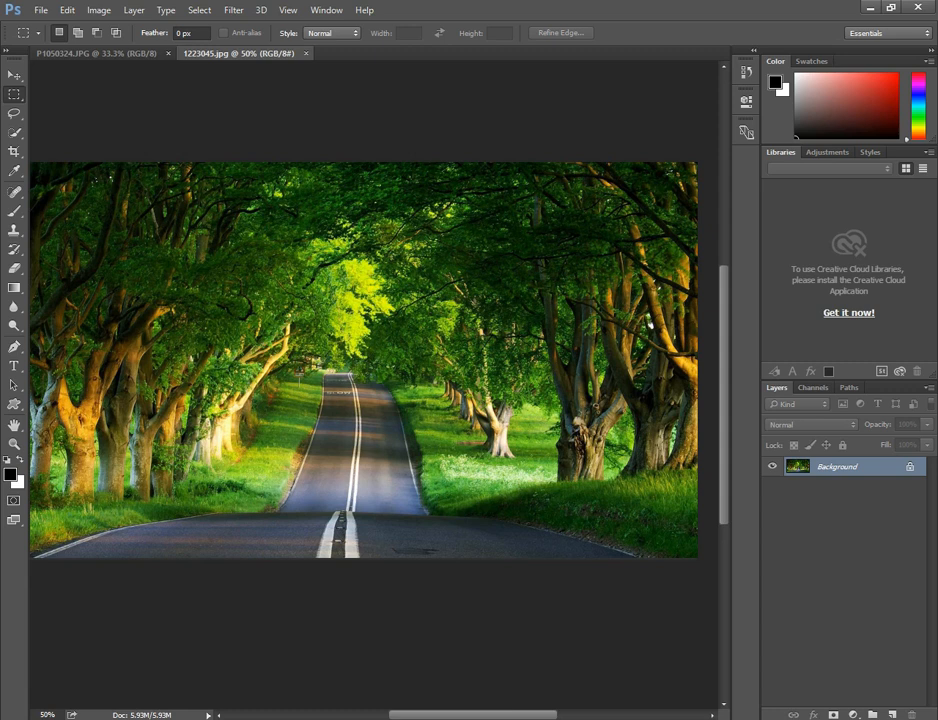
Step: Crop the P1050324 photo to a narrow upright frame closely around the standing boy, from head to feet
key(ctrl+Tab)
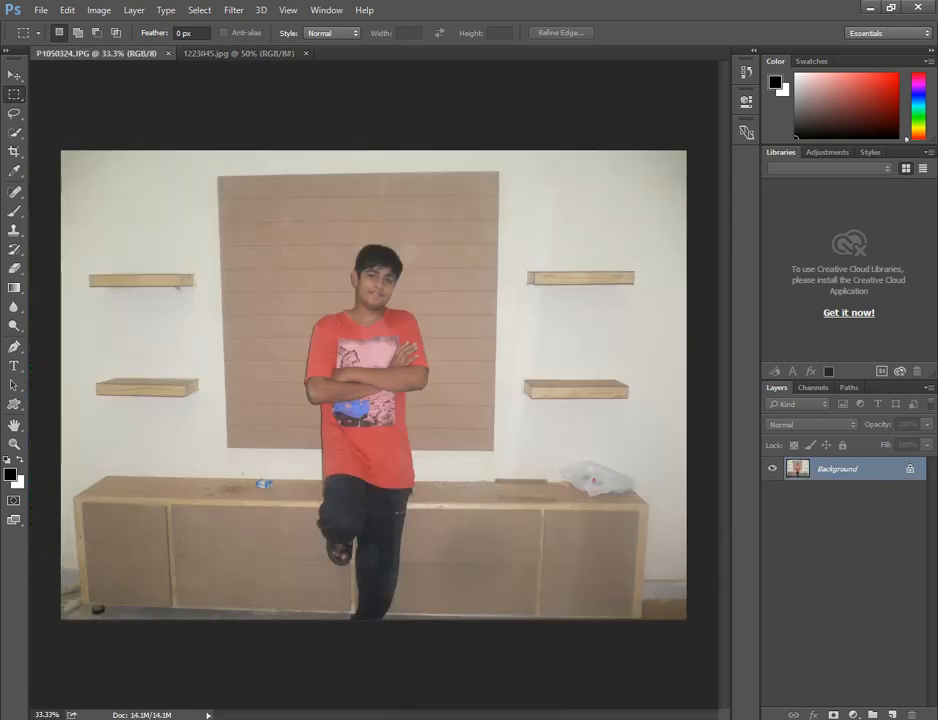
scroll(212, 395, up, 1)
scroll(348, 356, up, 2)
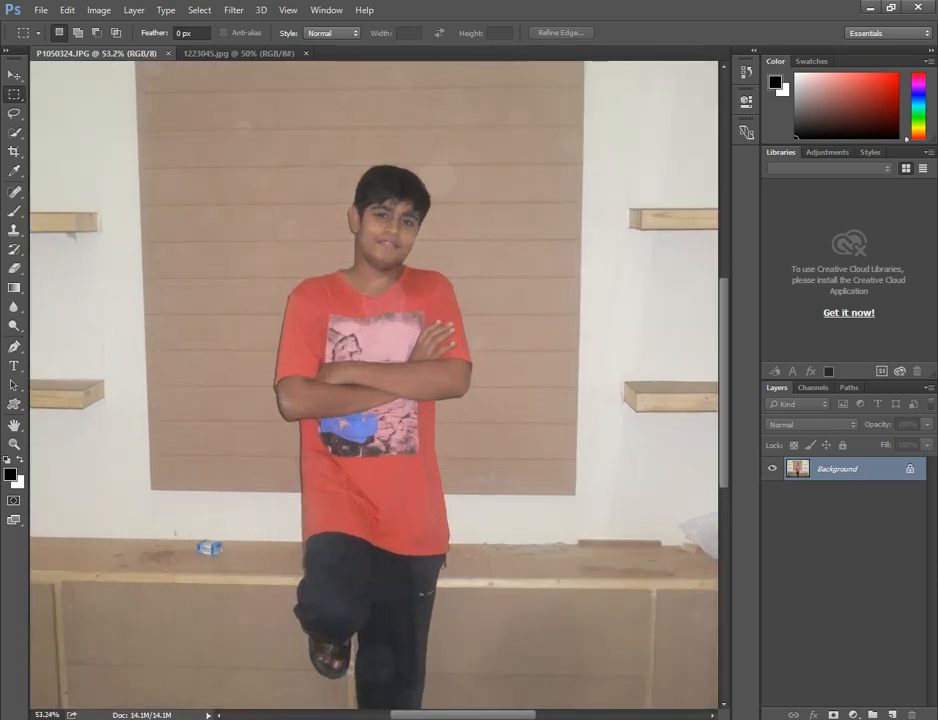
scroll(348, 356, down, 1)
scroll(374, 380, down, 3)
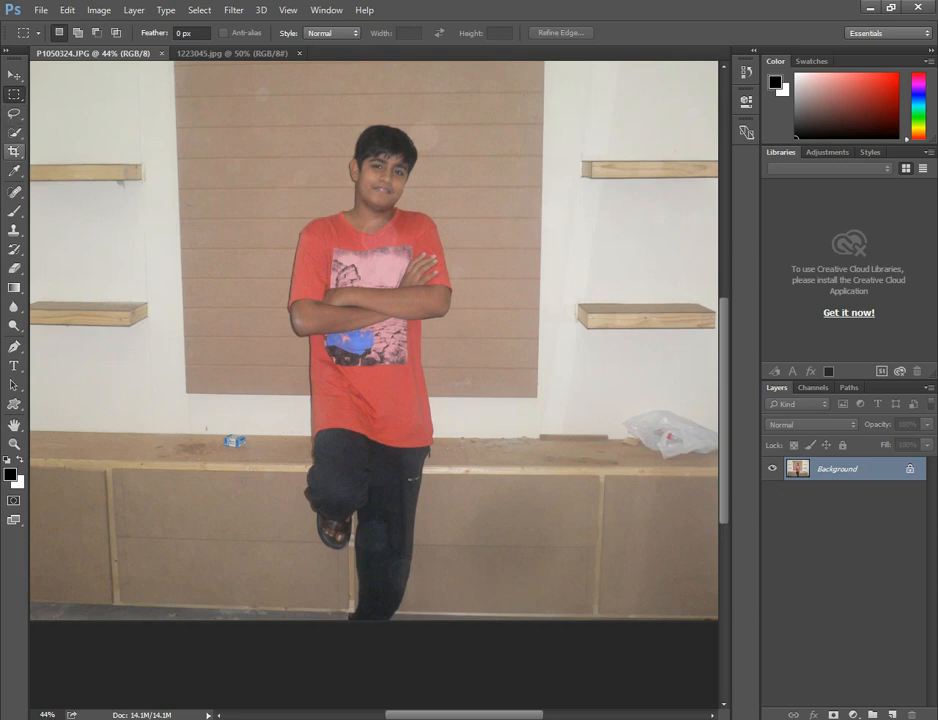
key(c)
drag(276, 122, 484, 619)
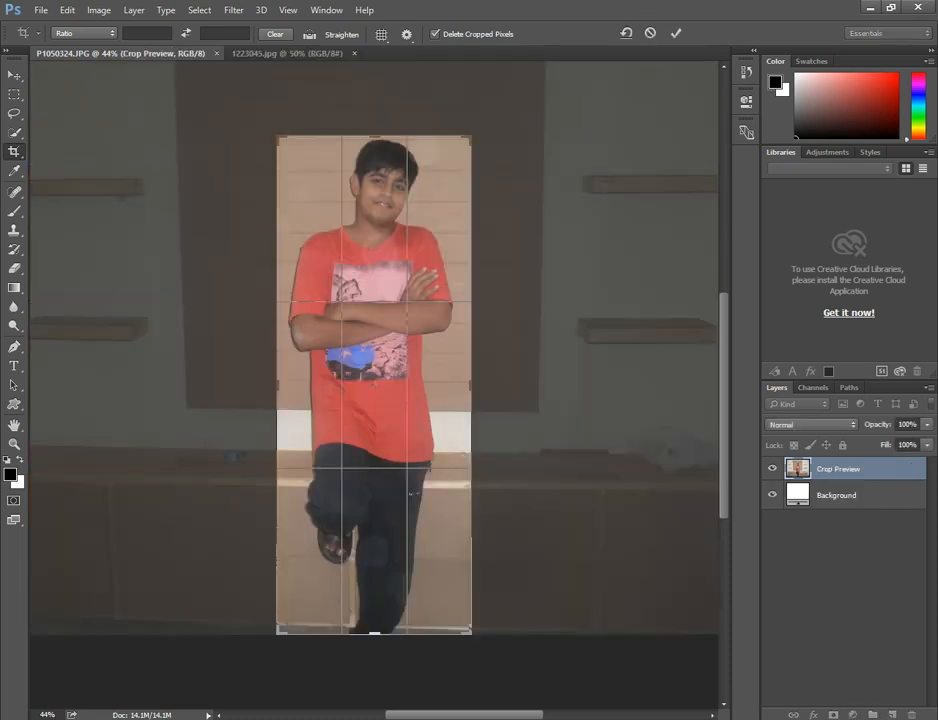
key(Return)
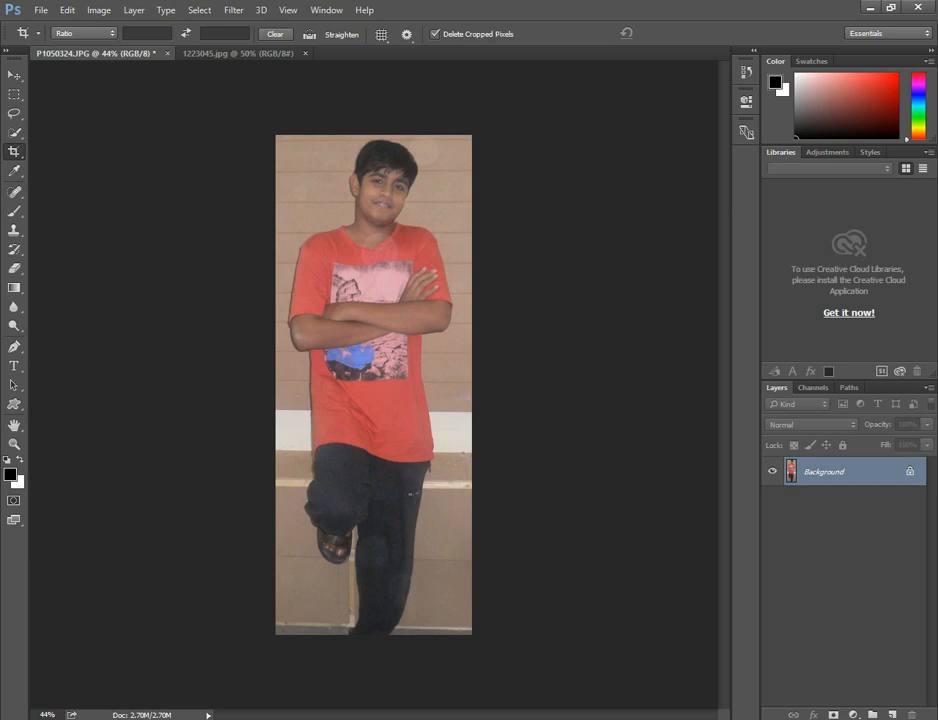
Step: Start a Polygonal Lasso outline down the picture's left side of the boy, from the neck past the sleeve and shirt to the raised knee
click(14, 113)
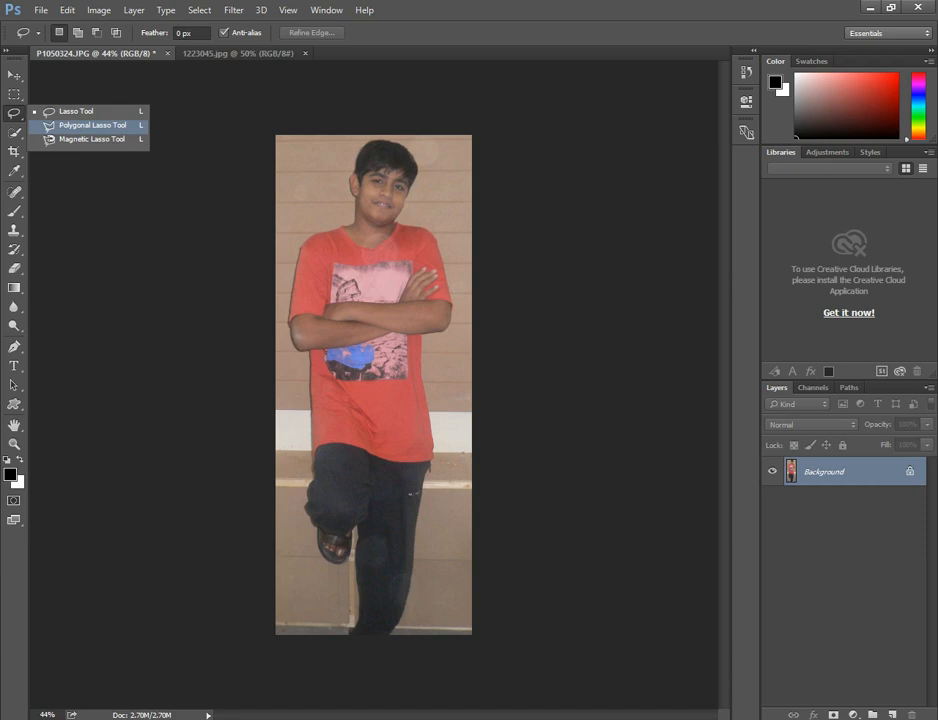
click(92, 125)
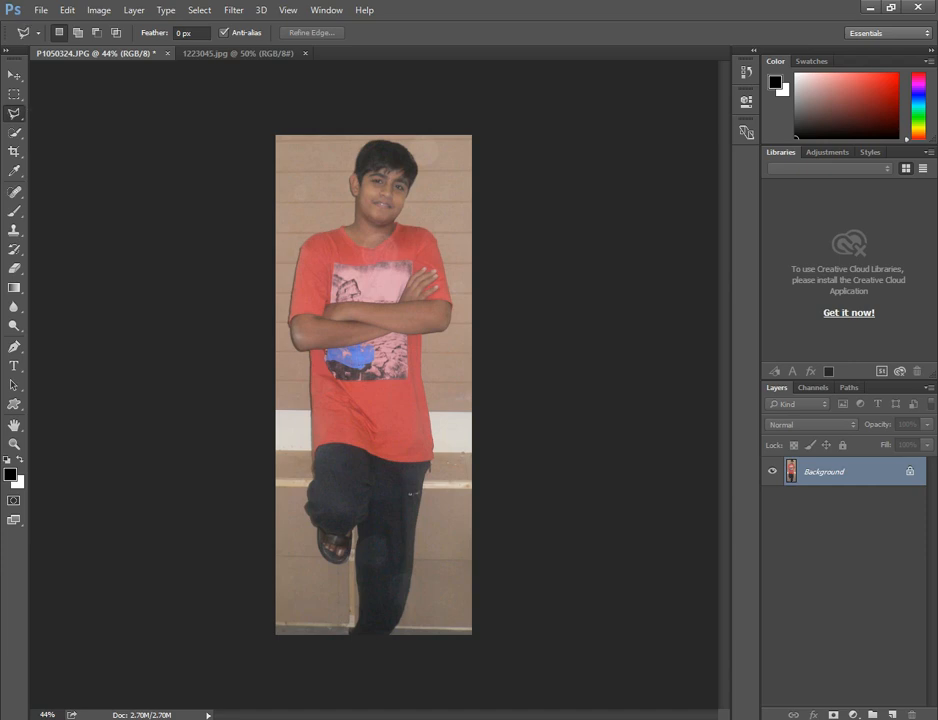
scroll(366, 299, up, 4)
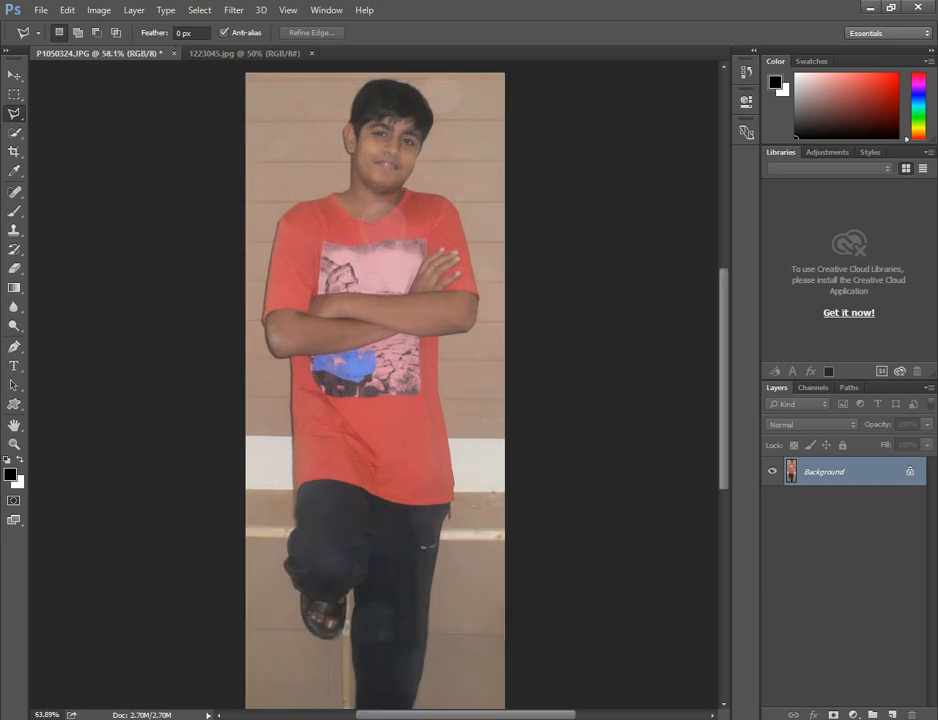
scroll(340, 190, up, 1)
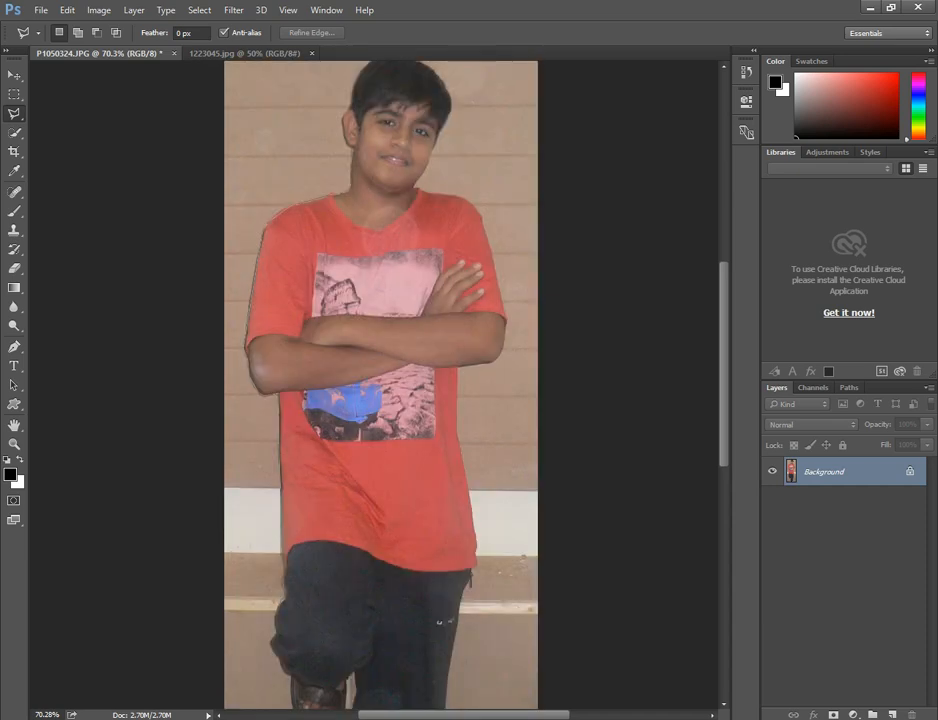
click(280, 605)
key(ctrl+minus)
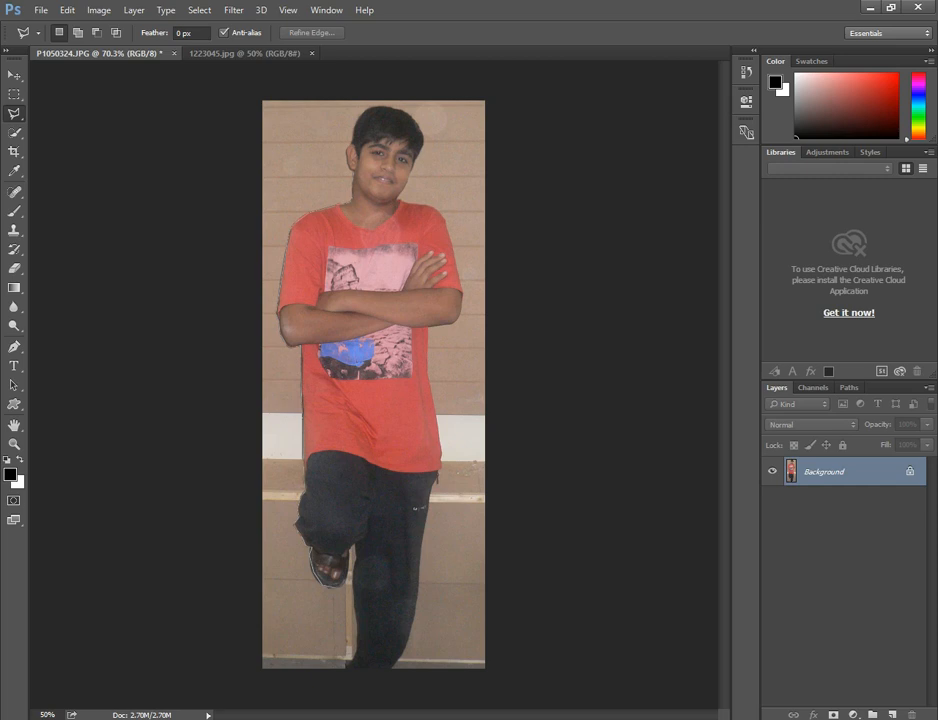
Step: Continue the lasso outline around the raised shoe, across the thigh and up the opposite side to the shoulder, removing misplaced points
click(312, 584)
click(358, 524)
click(434, 535)
key(BackSpace)
key(BackSpace)
scroll(430, 237, up, 3)
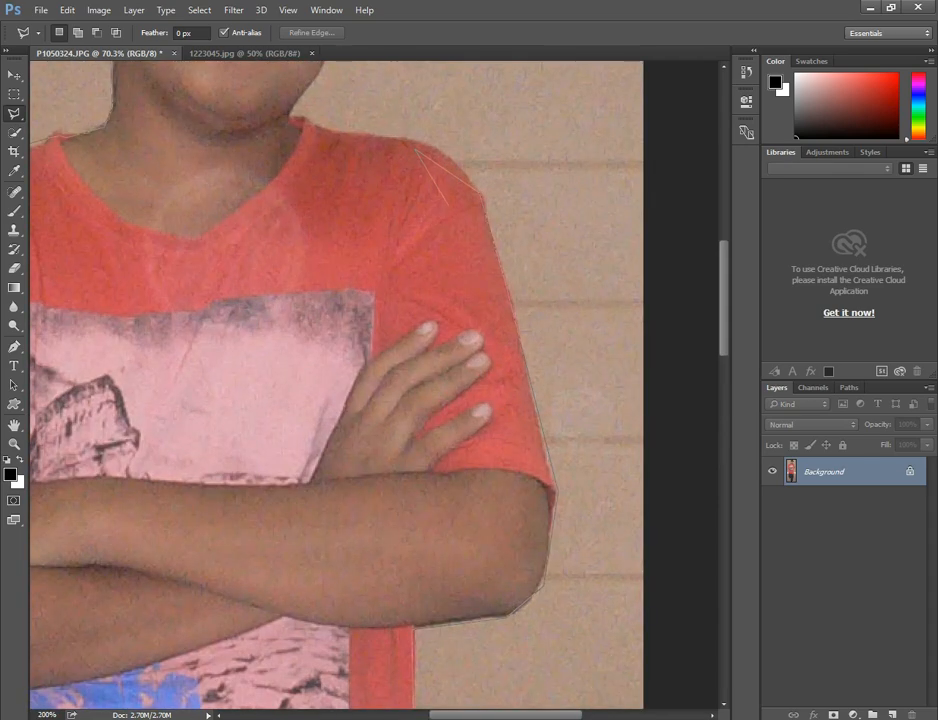
key(BackSpace)
Step: Finish the lasso outline along the shoulder, neck, face and hair, and close it into a selection of the boy
key(ctrl+minus)
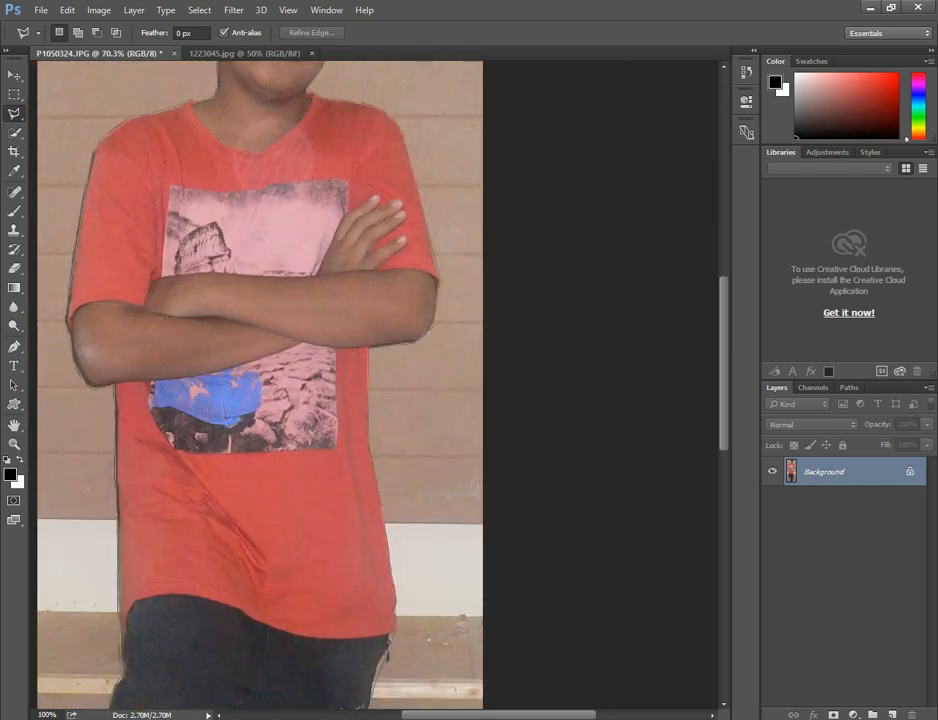
key(ctrl+minus)
key(ctrl+minus)
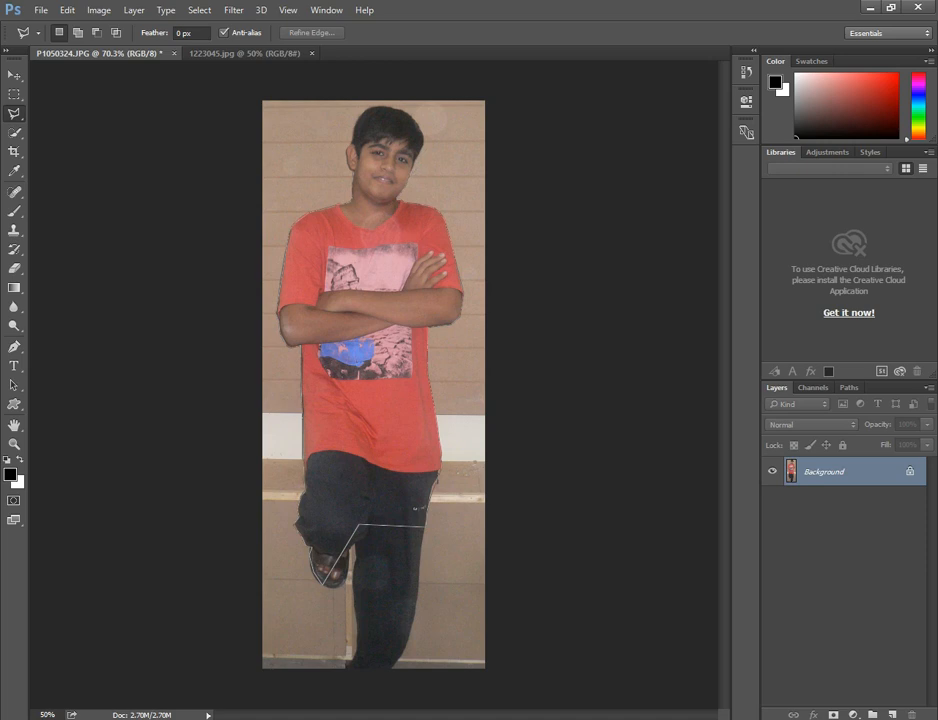
key(ctrl+plus)
key(ctrl+plus)
key(ctrl+plus)
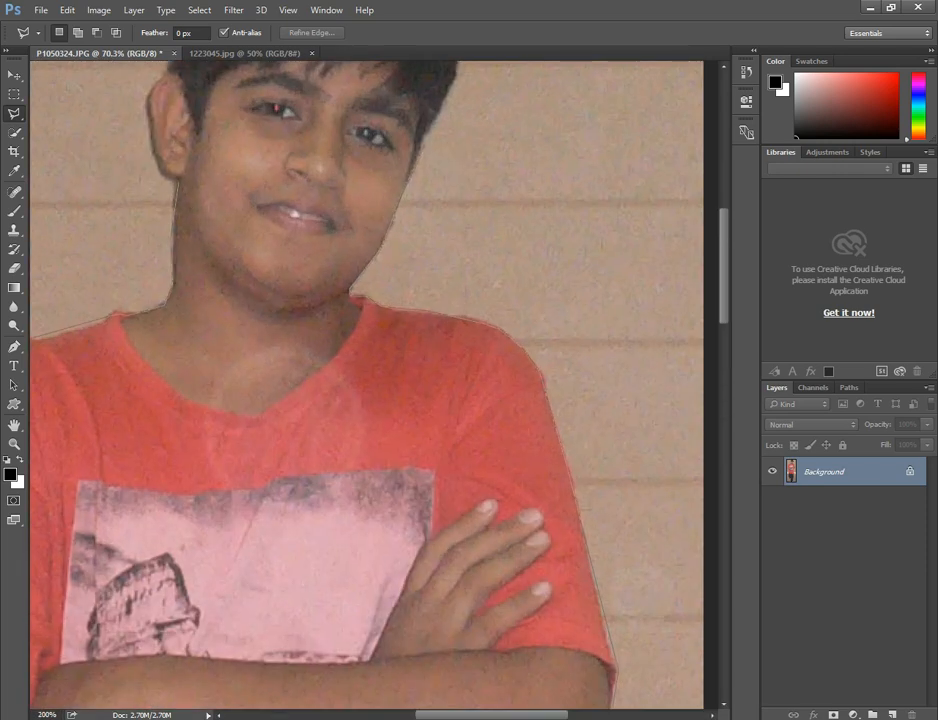
key(ctrl+plus)
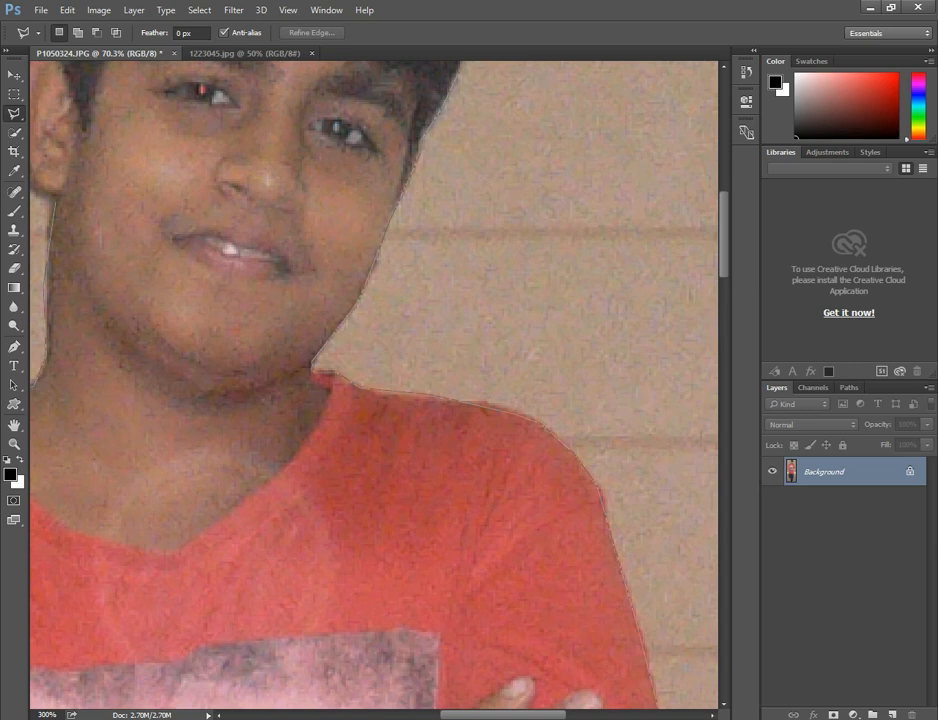
key(ctrl+minus)
key(ctrl+minus)
key(ctrl+minus)
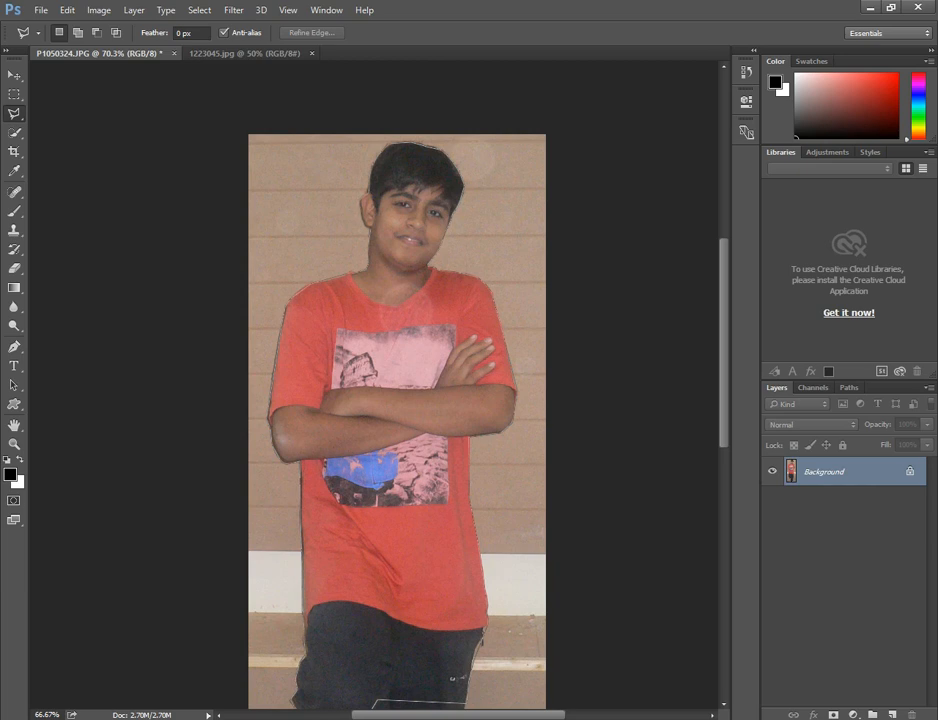
key(Return)
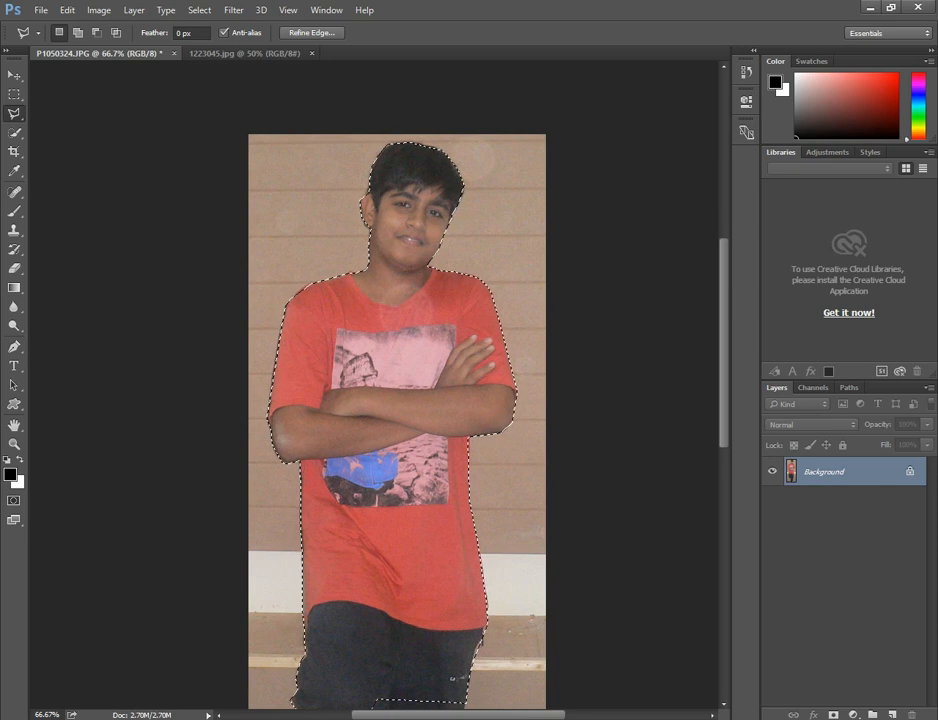
Step: Unlock the Background layer and move the selected boy into the 1223045.jpg document with the Move tool
click(910, 471)
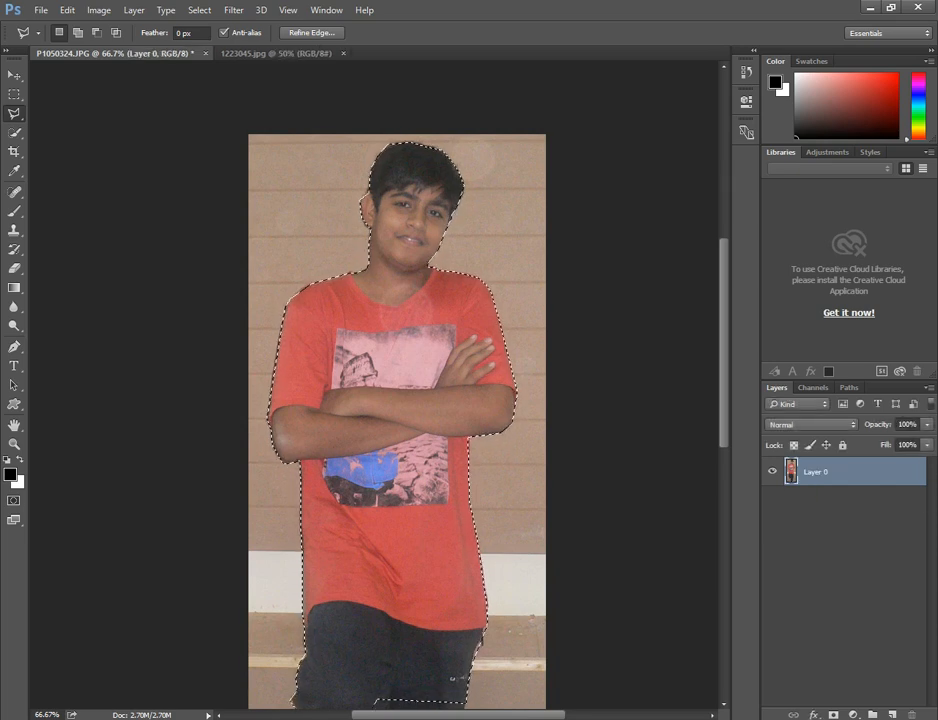
key(v)
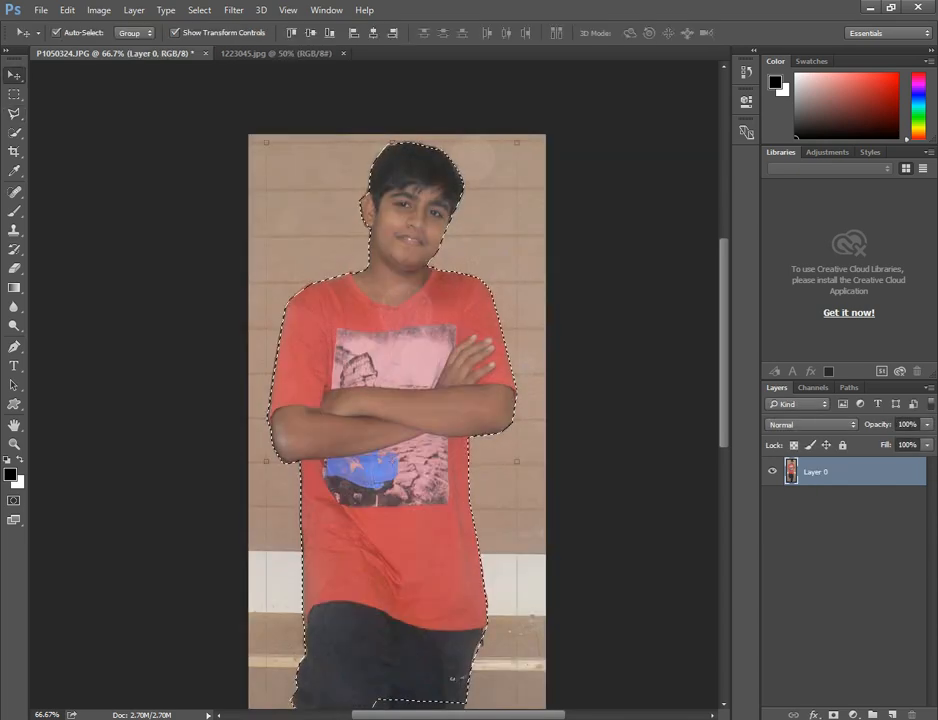
drag(413, 198, 460, 300)
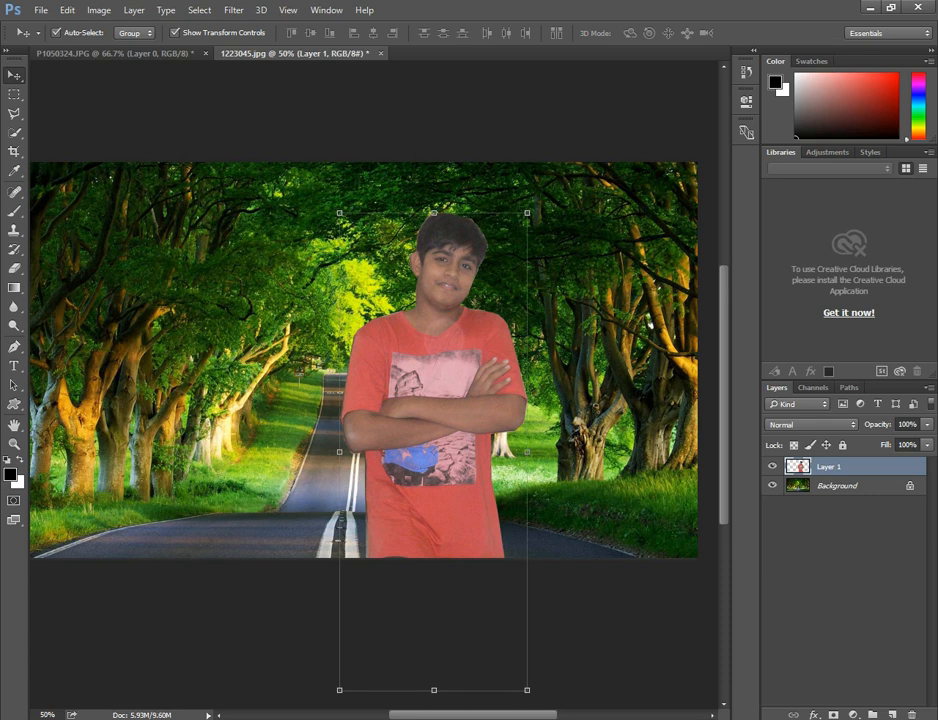
Step: Scale the boy cutout to about 60% width and 63% height and place it by the right verge of the road
drag(340, 213, 415, 390)
drag(469, 475, 449, 397)
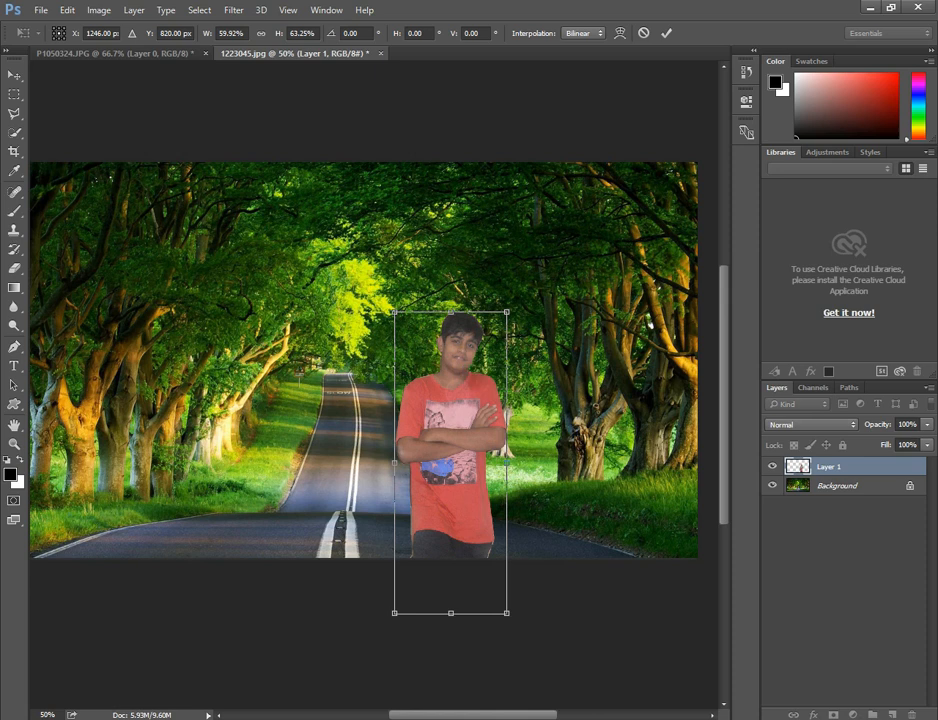
click(666, 33)
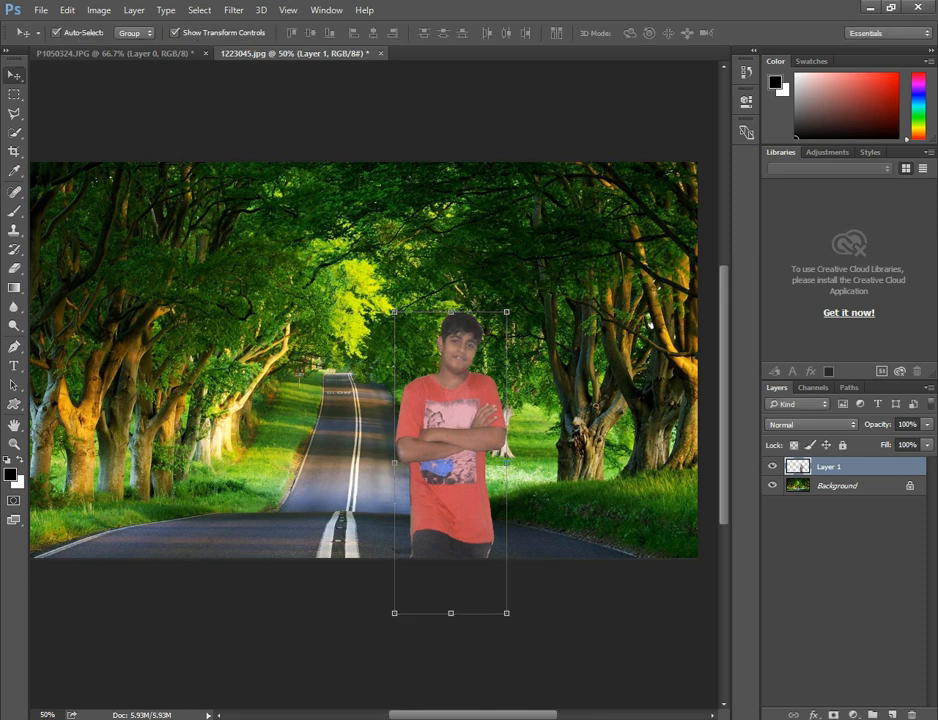
click(650, 325)
drag(477, 435, 358, 482)
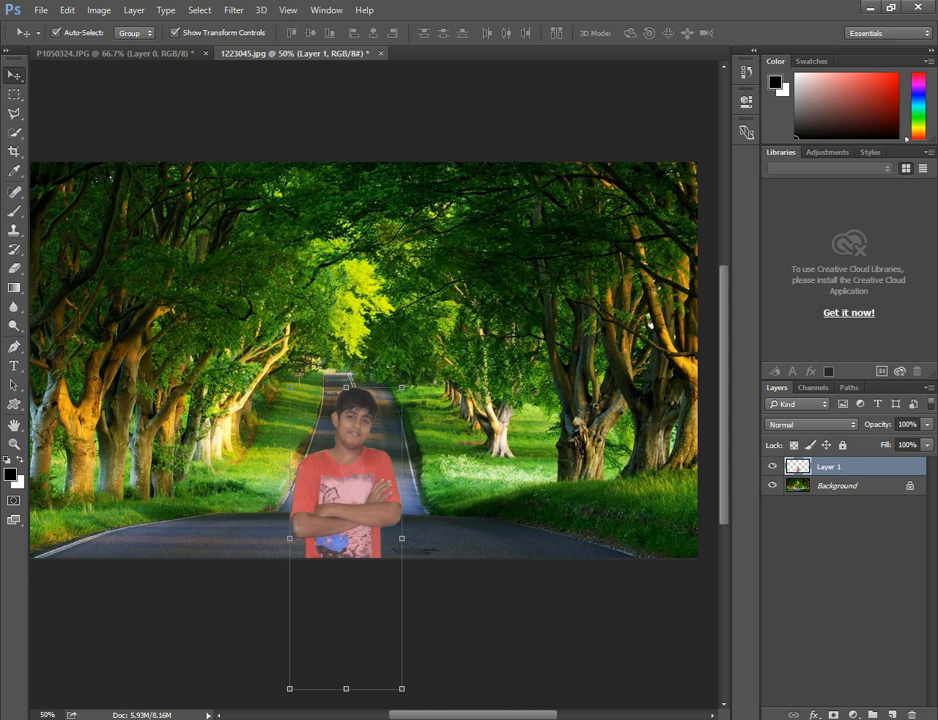
drag(345, 422, 554, 410)
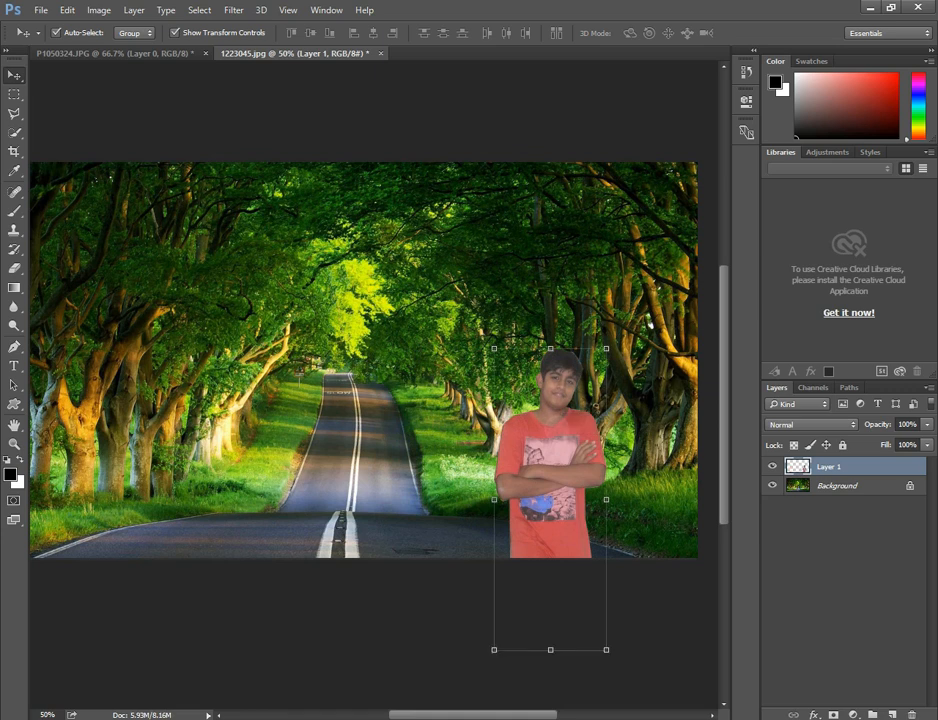
Step: Save a copy of the composite to the Desktop as jorj in JPEG Stereo format at quality 8
click(40, 10)
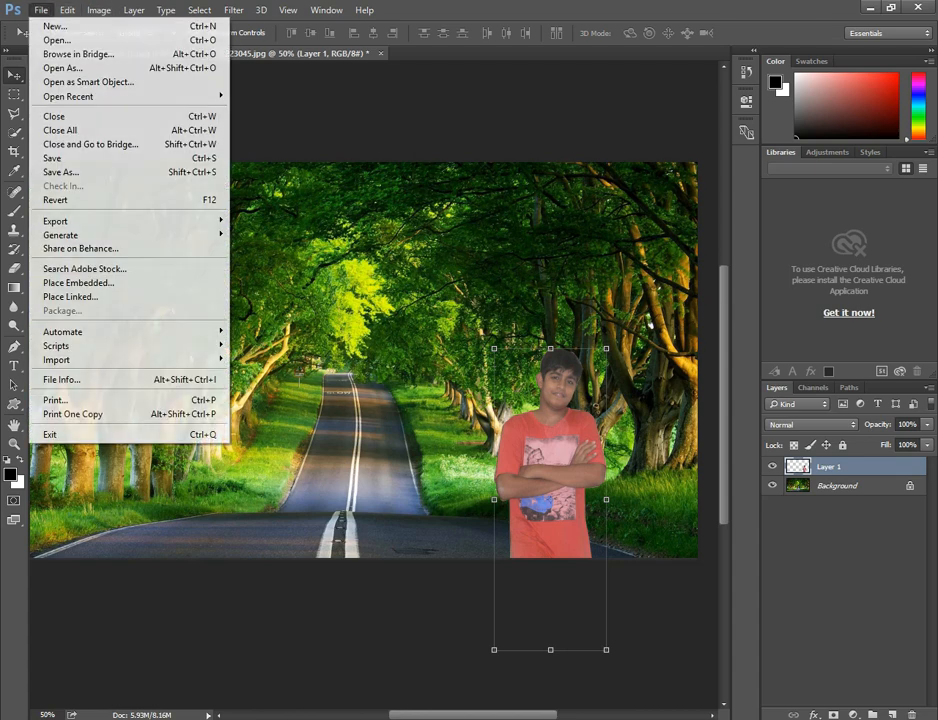
click(60, 172)
click(278, 318)
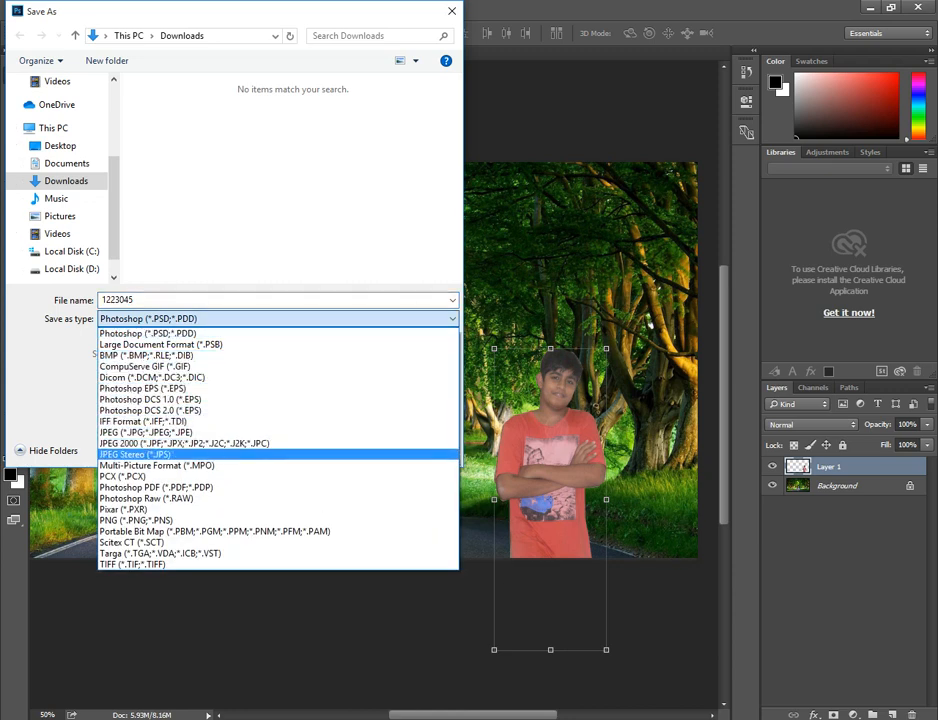
click(135, 454)
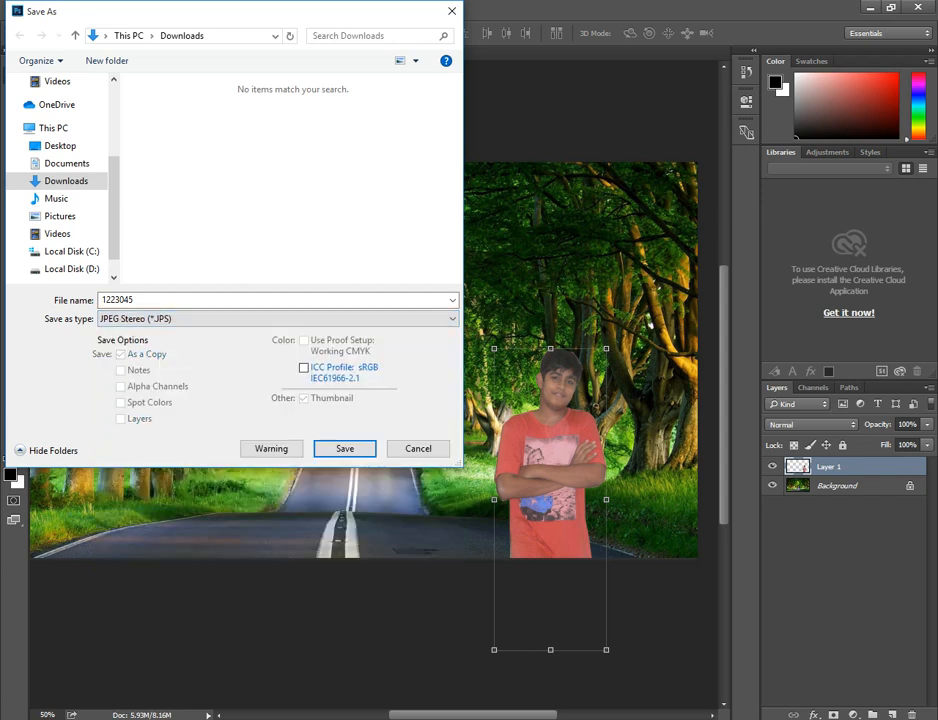
double_click(117, 300)
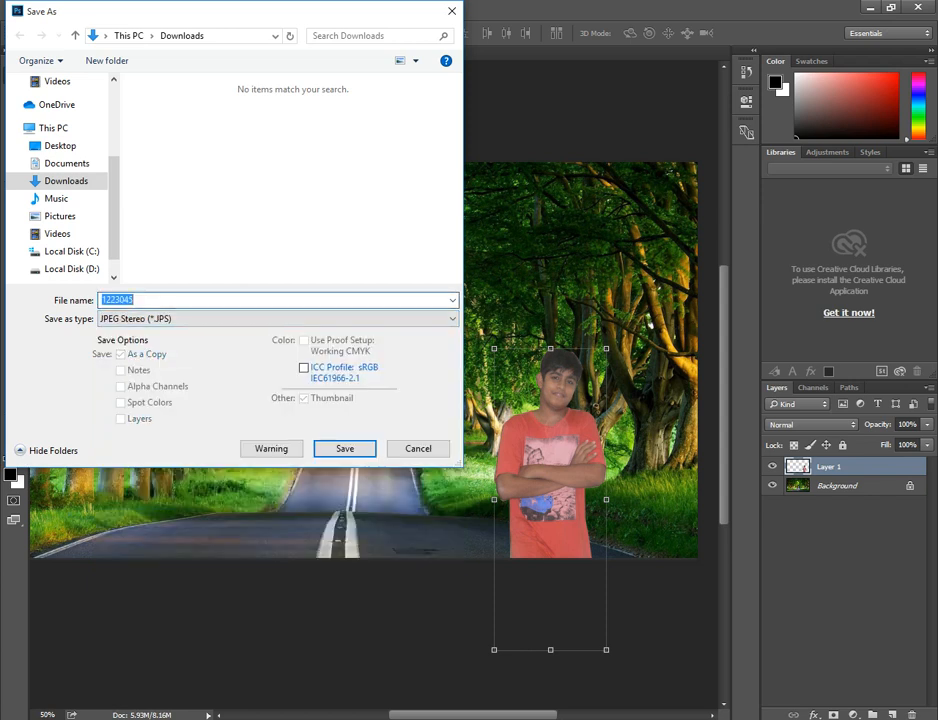
text(jorj)
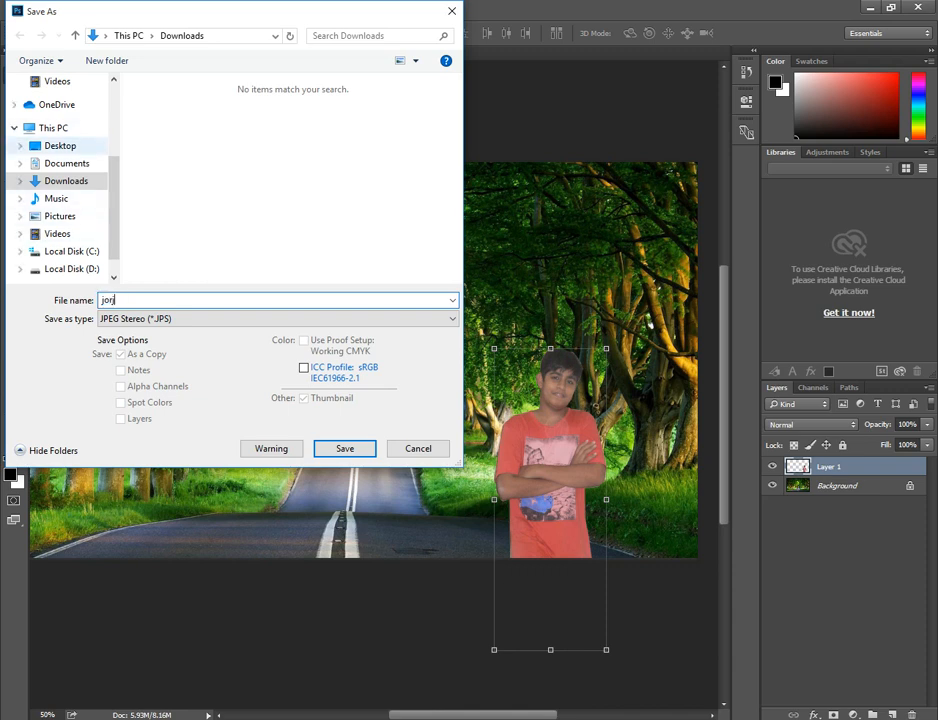
click(60, 145)
click(344, 448)
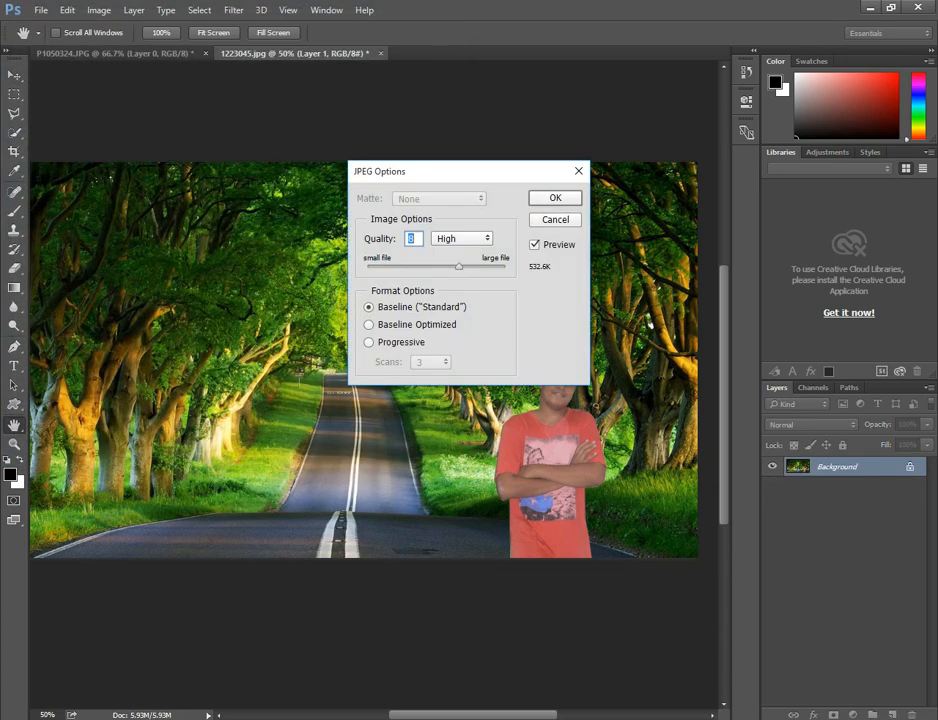
key(Return)
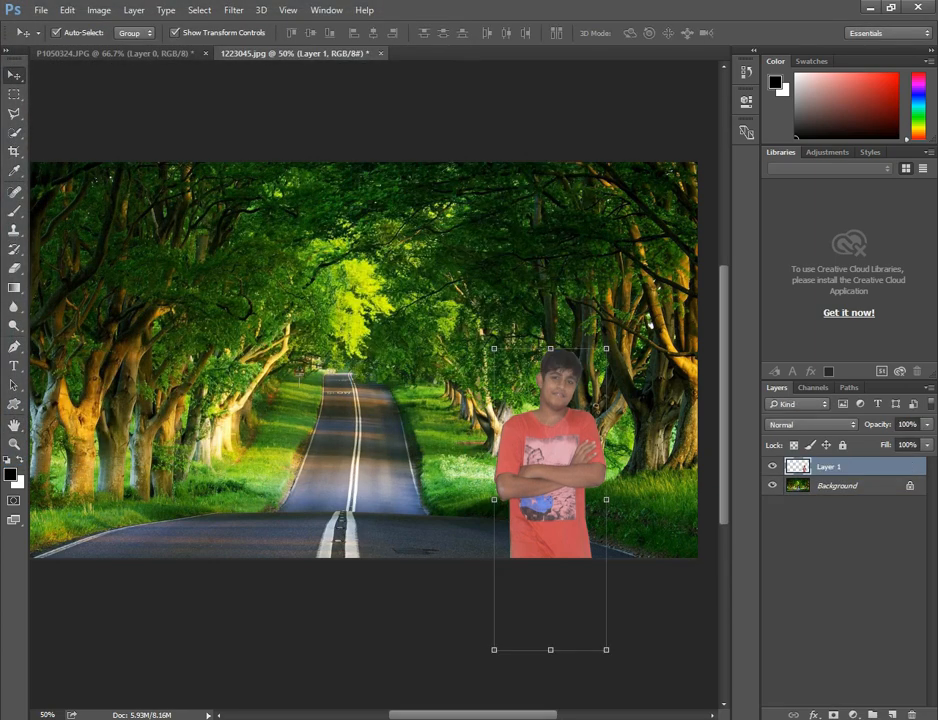
Step: Try to open jorj.jps from the desktop, and dismiss the app chooser
key(super+d)
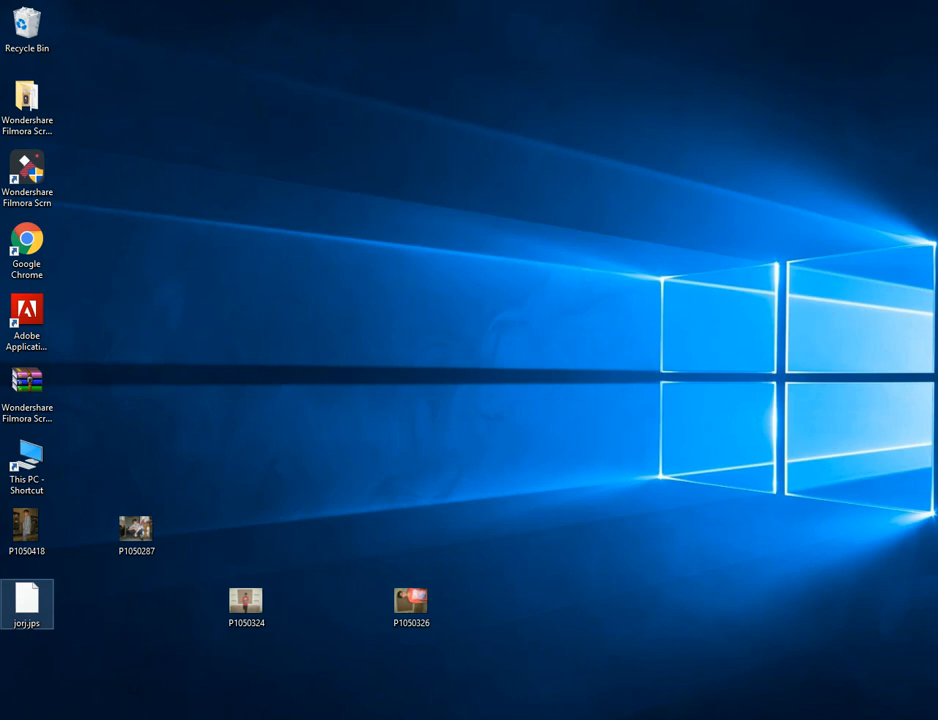
double_click(27, 600)
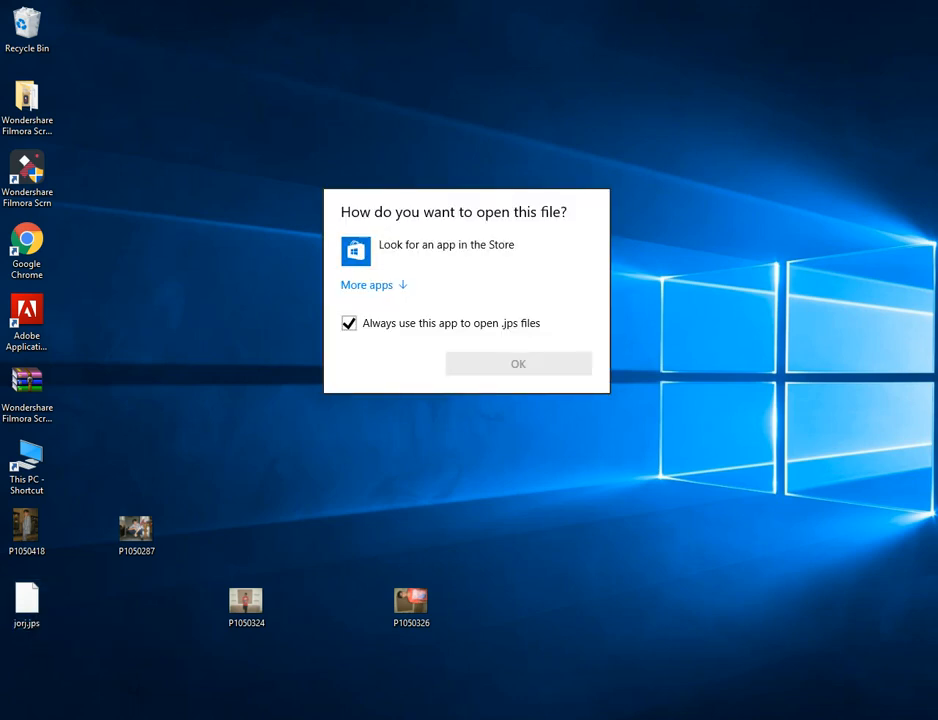
key(Escape)
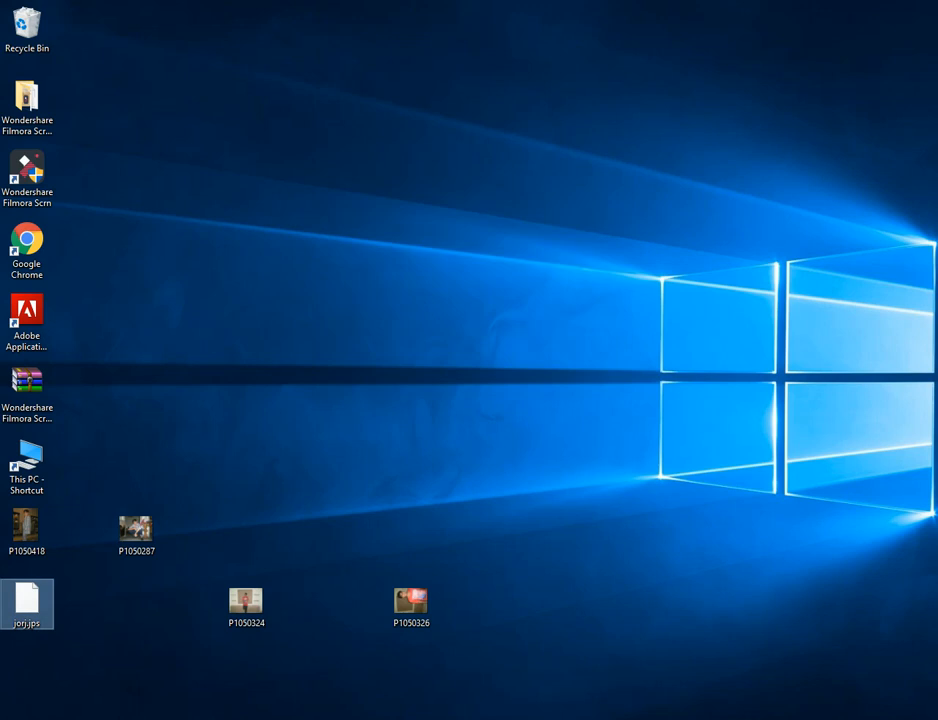
Step: Return to Photoshop and set up a Save for Web export of the composite as JPEG with quality 94
key(alt+Tab)
click(41, 10)
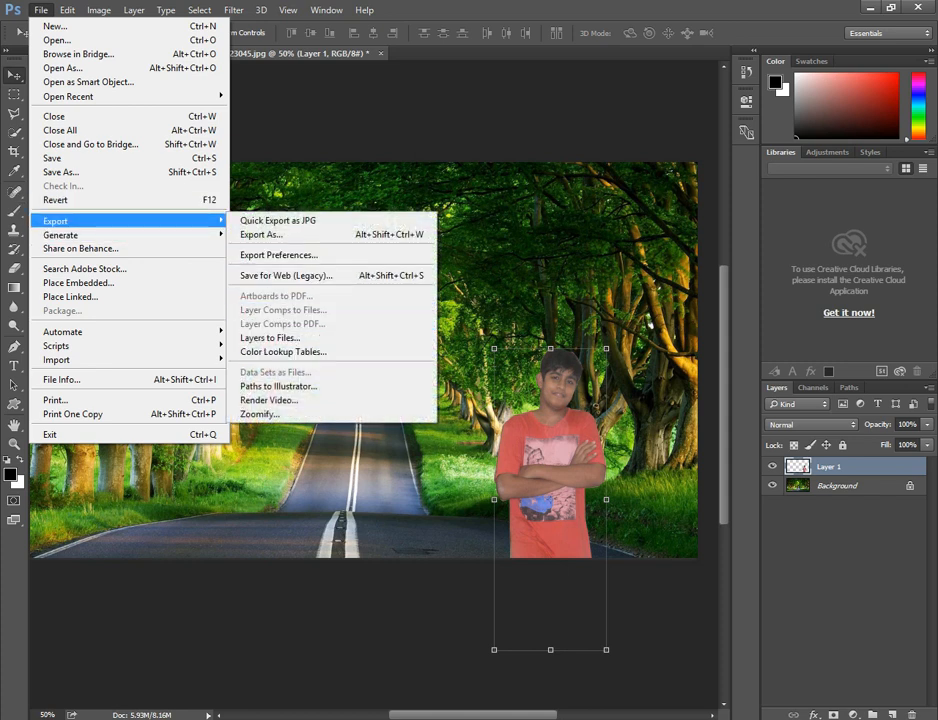
click(285, 275)
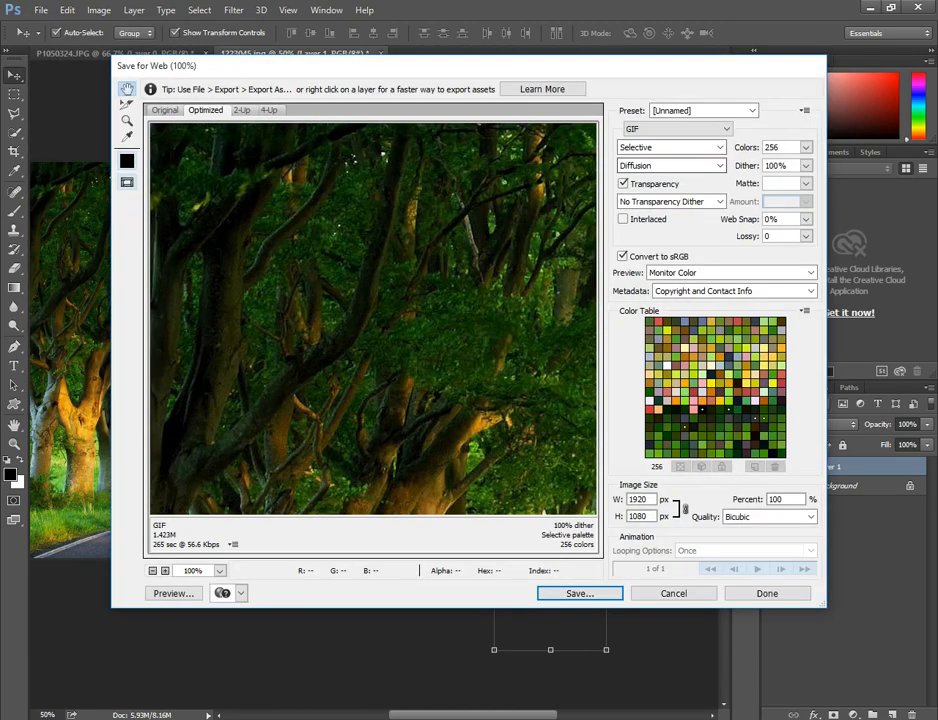
click(677, 128)
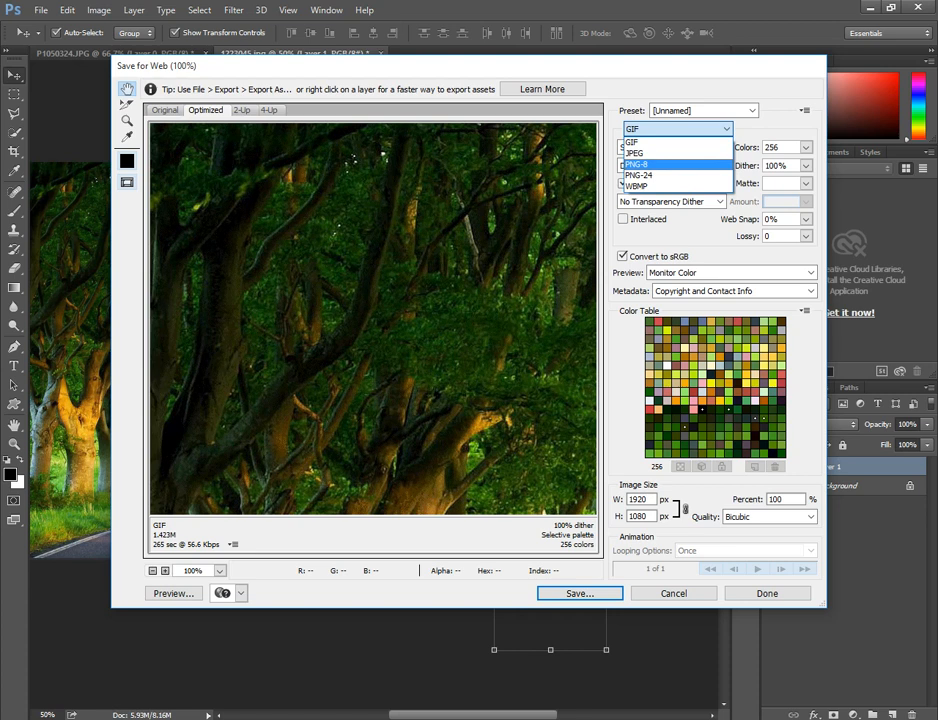
click(634, 152)
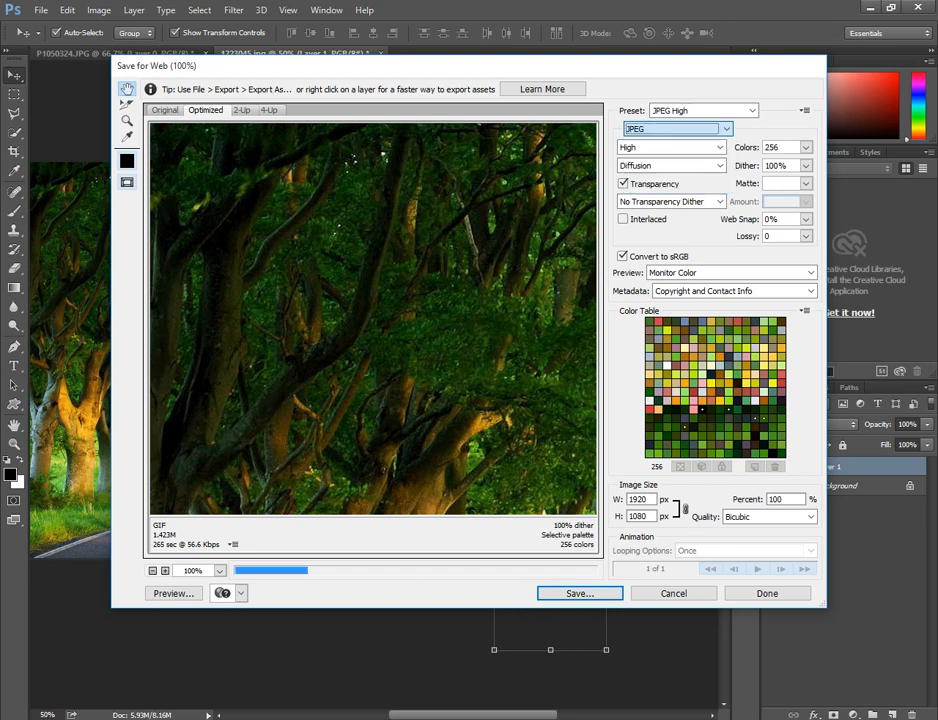
click(806, 147)
drag(776, 164, 802, 164)
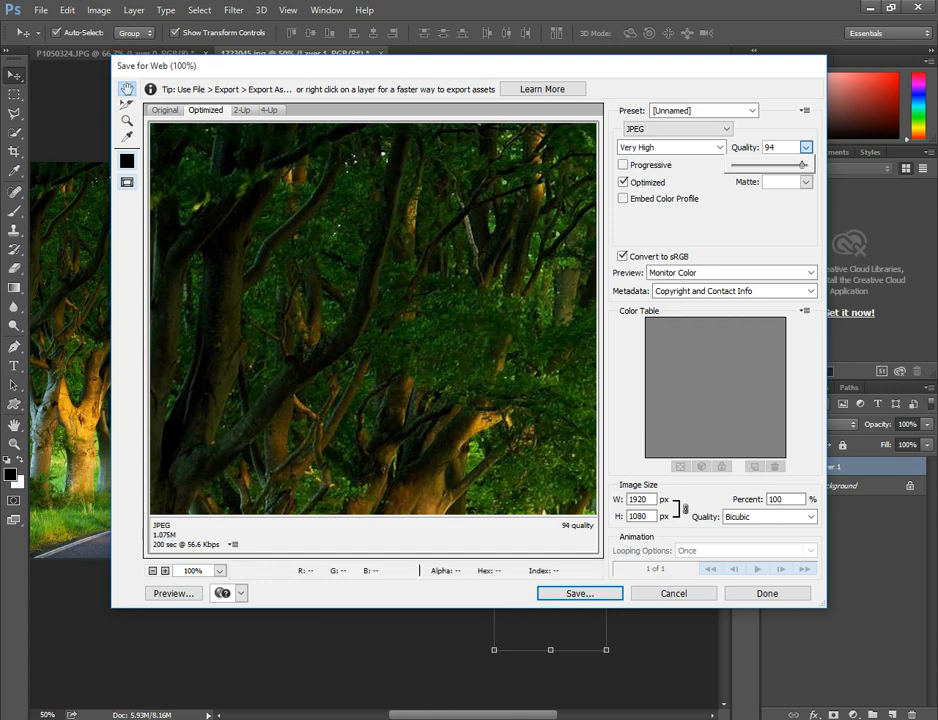
Step: Save the optimized JPEG to the Desktop under the file name jor2
click(579, 593)
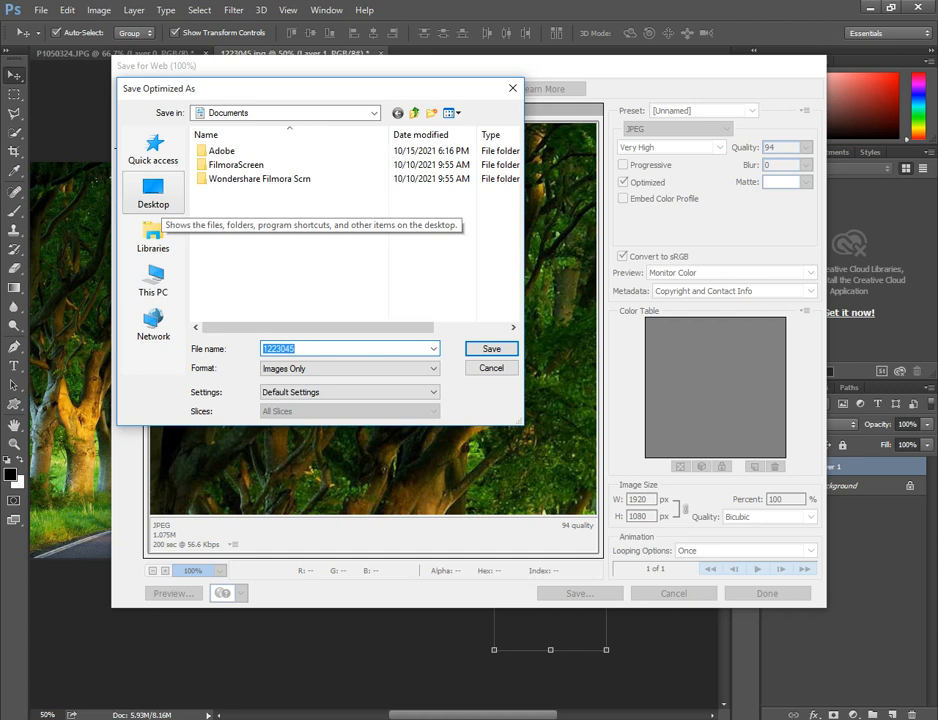
click(153, 195)
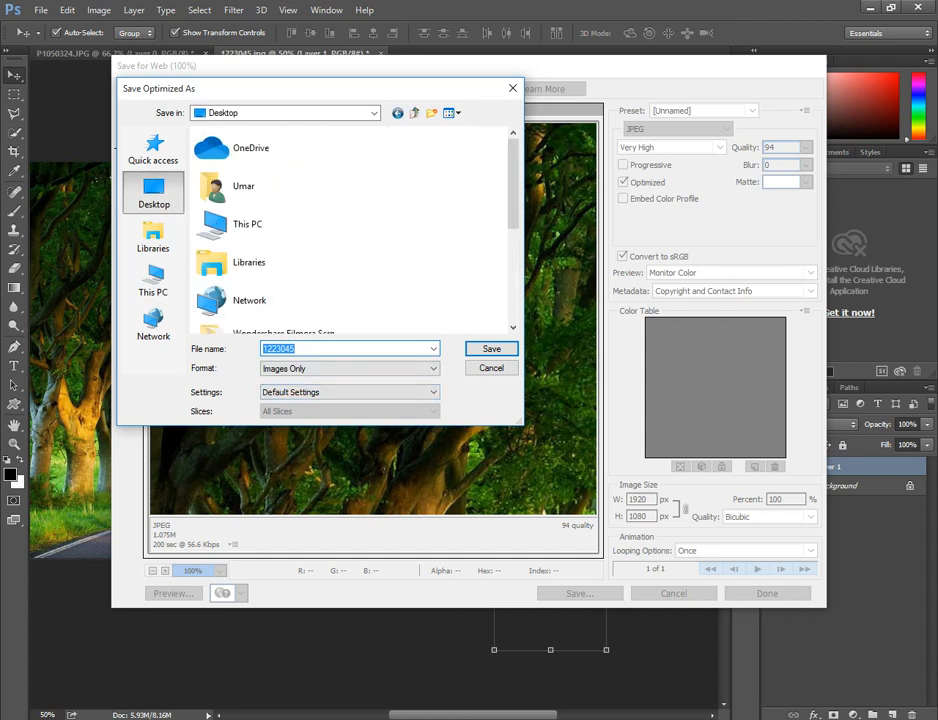
text(j)
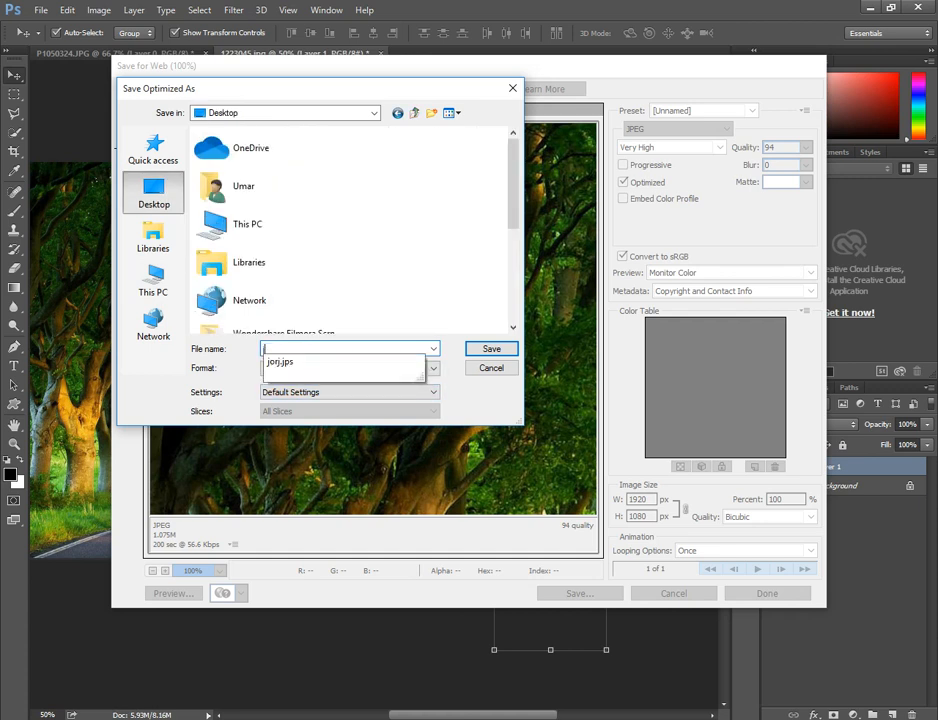
text(orj)
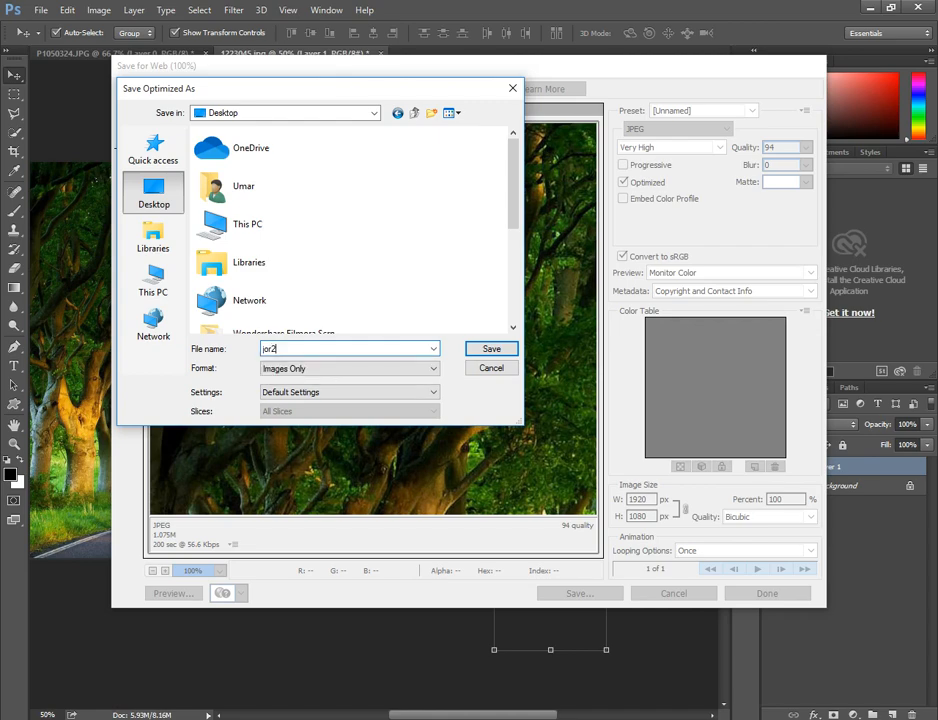
key(Return)
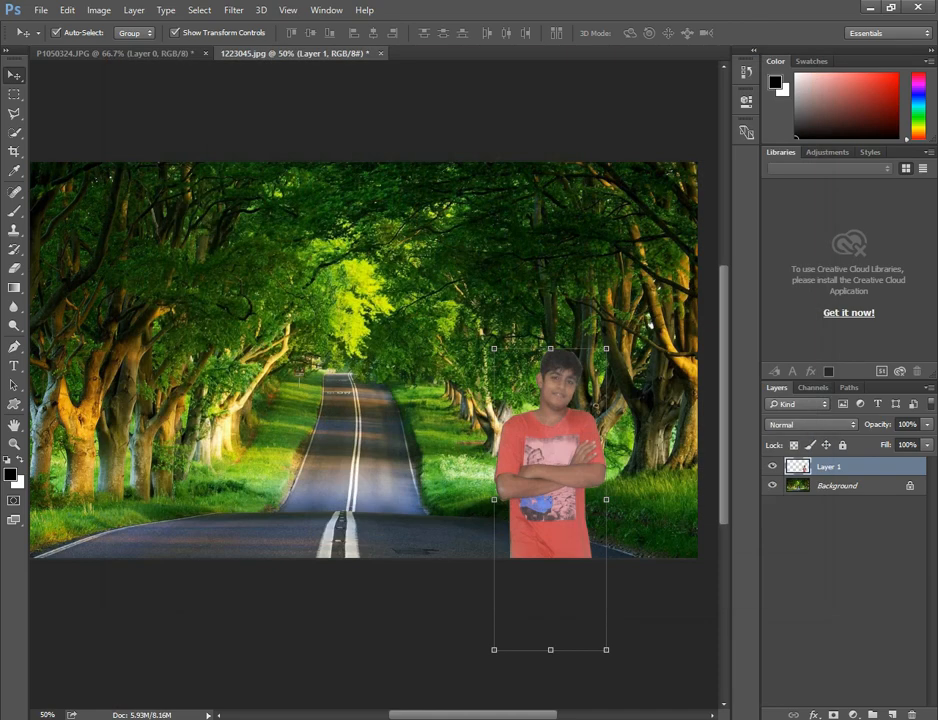
Step: Open the exported jor2 image from the desktop in Photos and examine the boy's cutout edges up close
key(super+d)
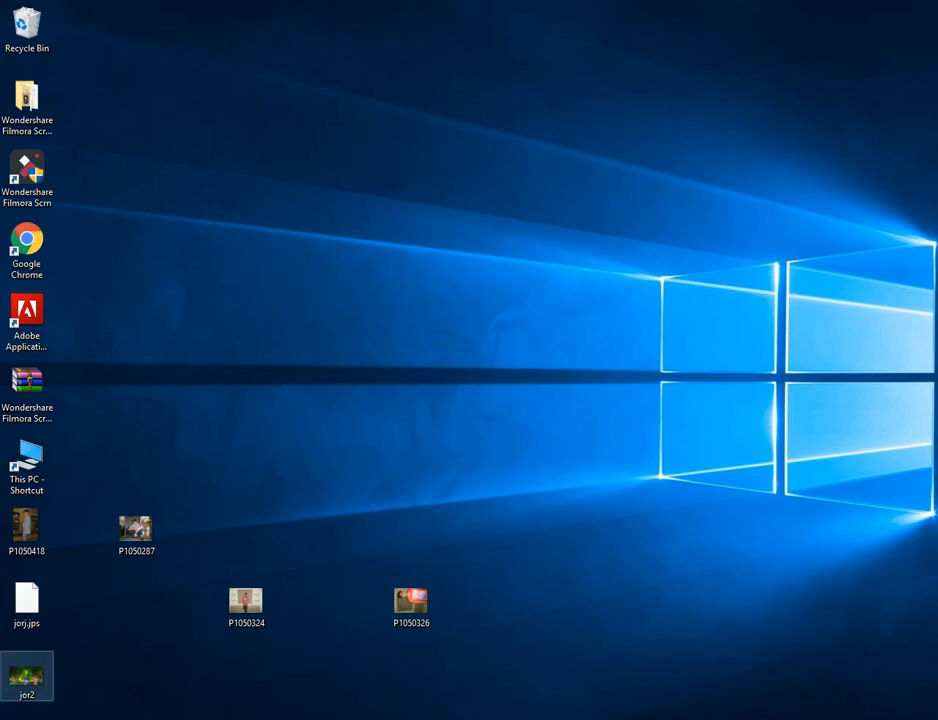
double_click(27, 678)
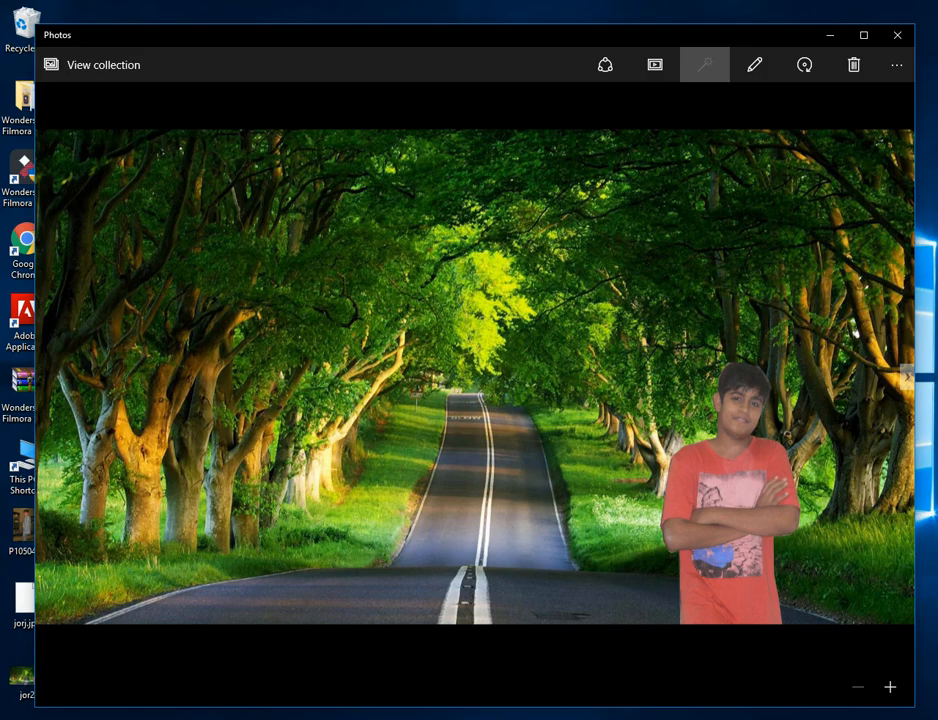
key(Right)
key(Left)
scroll(745, 405, up, 4)
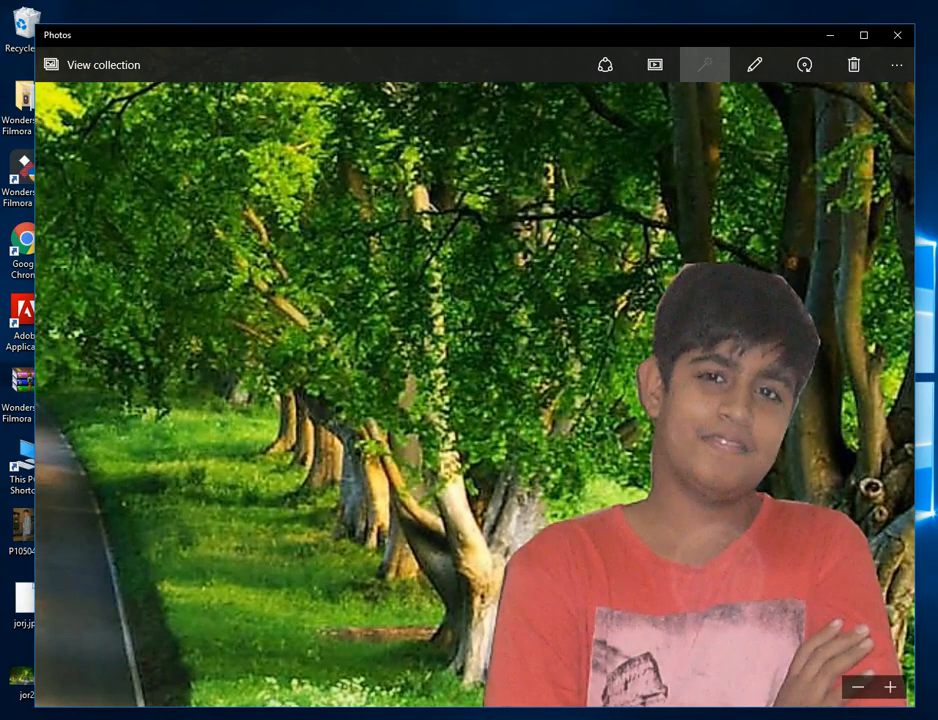
scroll(855, 332, down, 4)
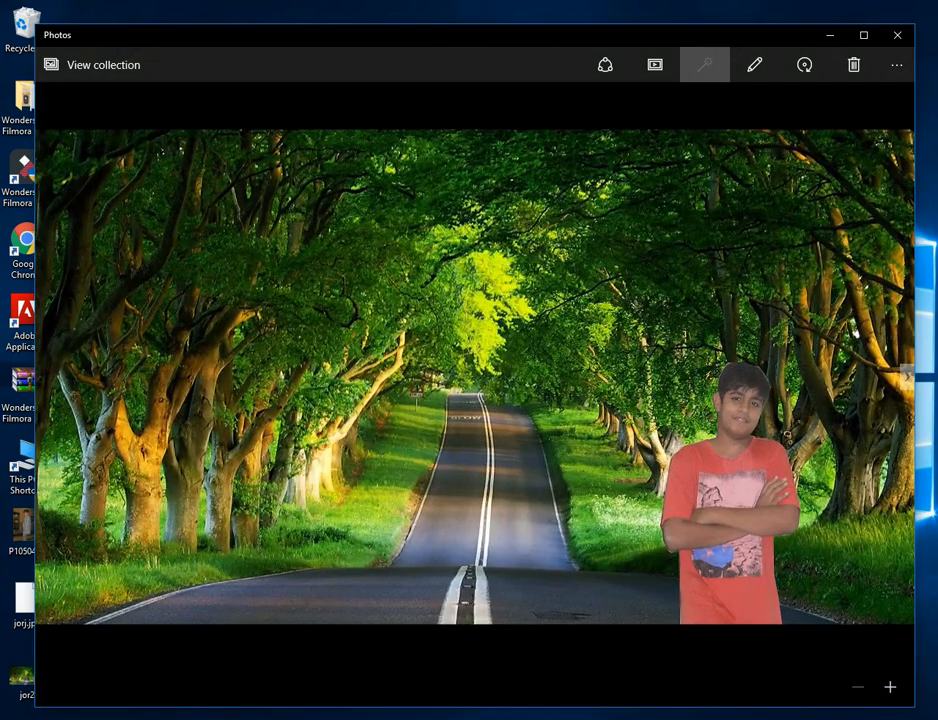